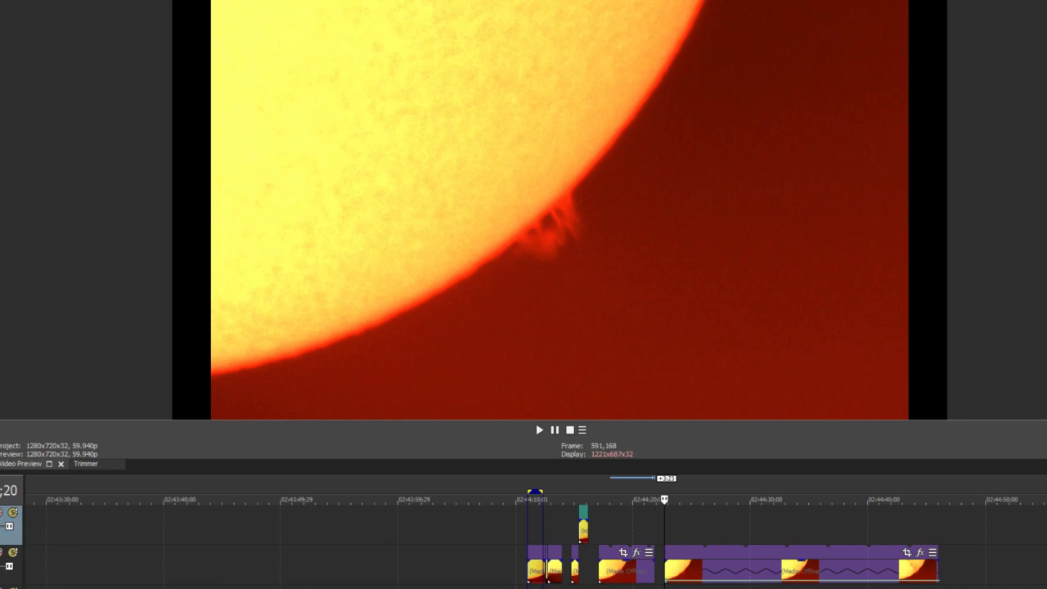
# Play the prominence clip on the timeline, stop it, and switch to RegiStax 6.
pyautogui.press('space')
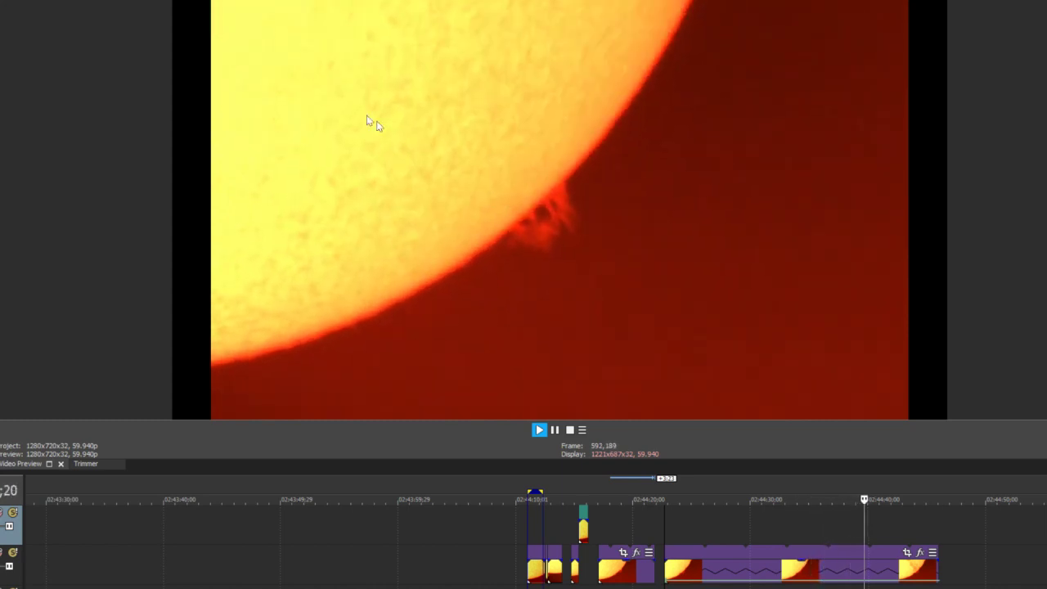
pyautogui.click(664, 527)
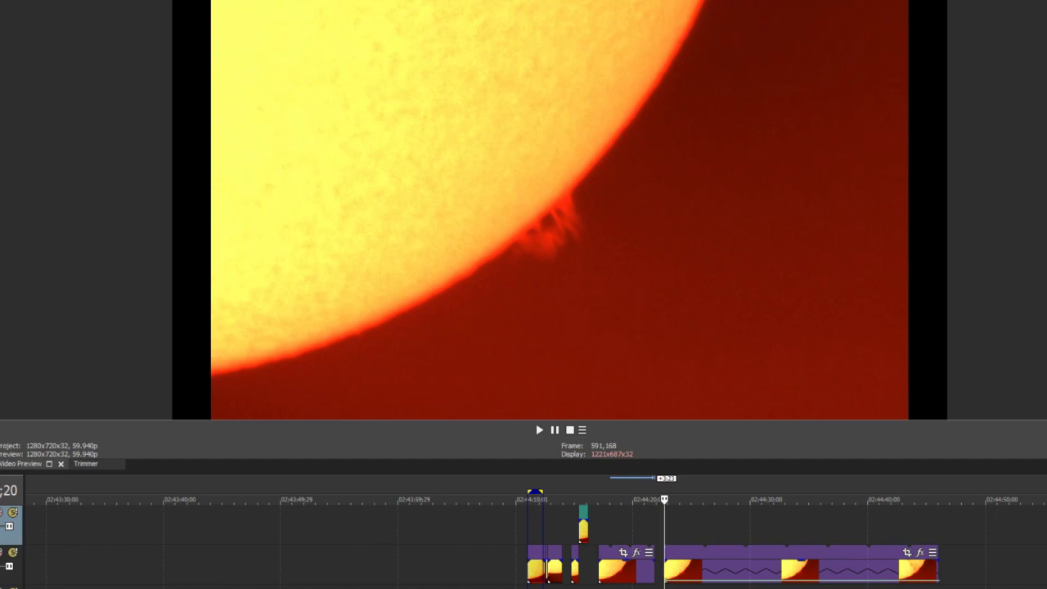
pyautogui.hotkey('alt', 'Tab')
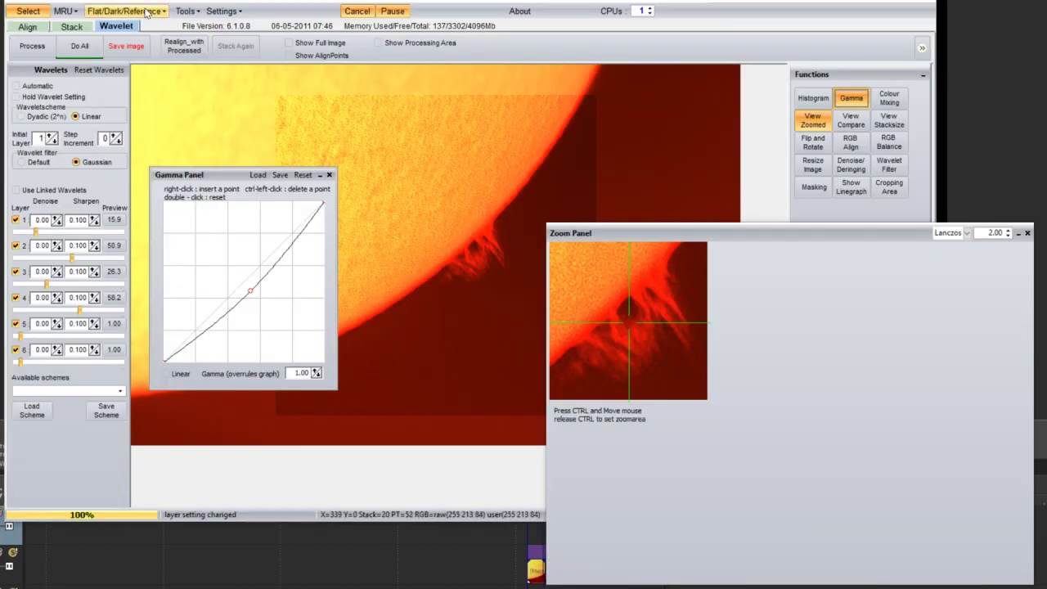
# Select frames Image0008 through Image0110 in the file picker and load them.
pyautogui.click(28, 11)
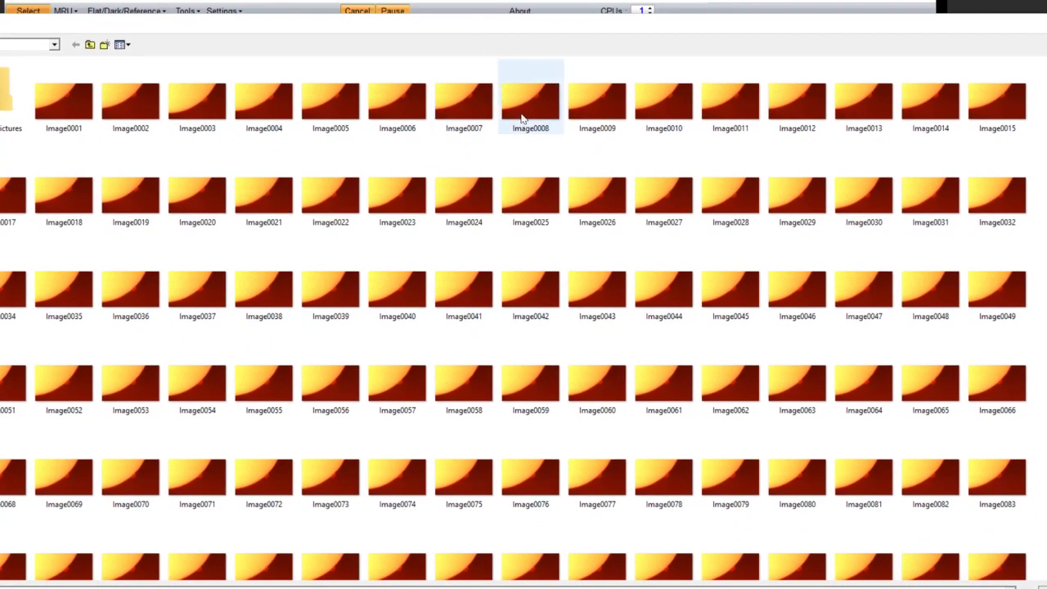
pyautogui.click(531, 121)
pyautogui.scroll(-2, 533, 409)
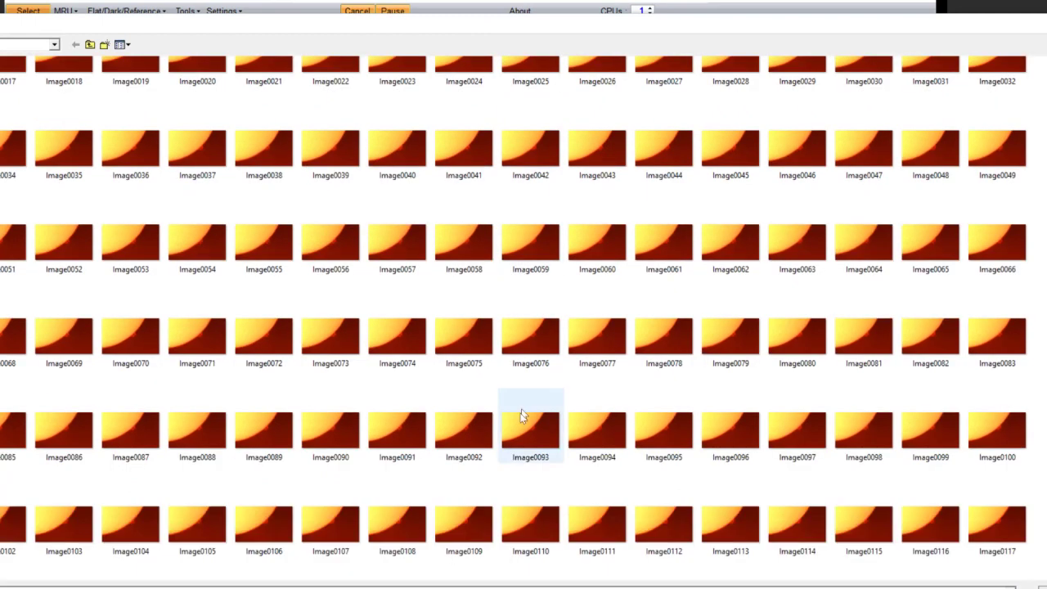
pyautogui.keyDown('shift'); pyautogui.click(536, 544); pyautogui.keyUp('shift')
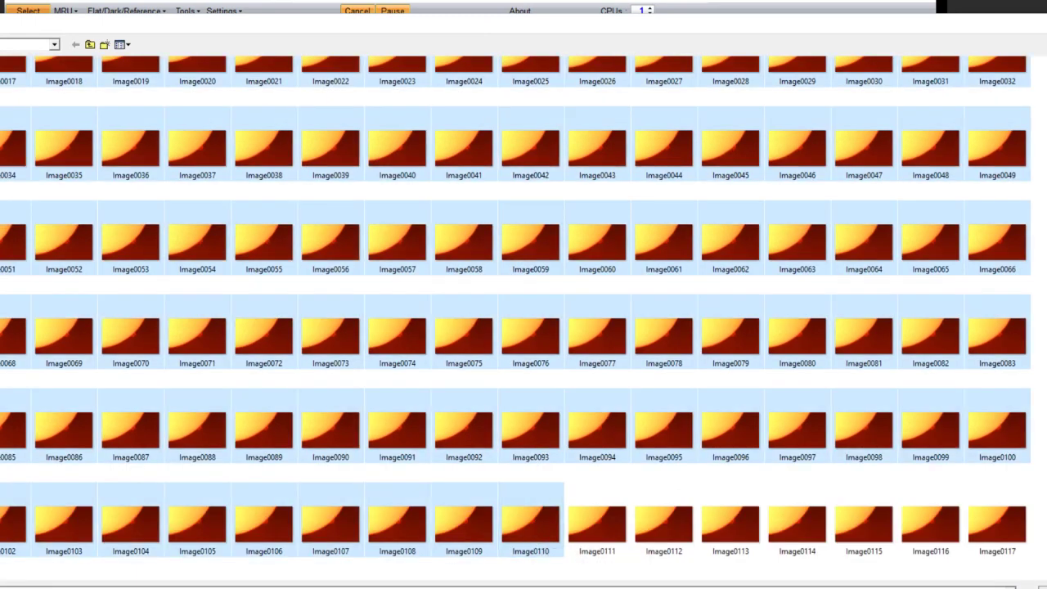
pyautogui.press('Return')
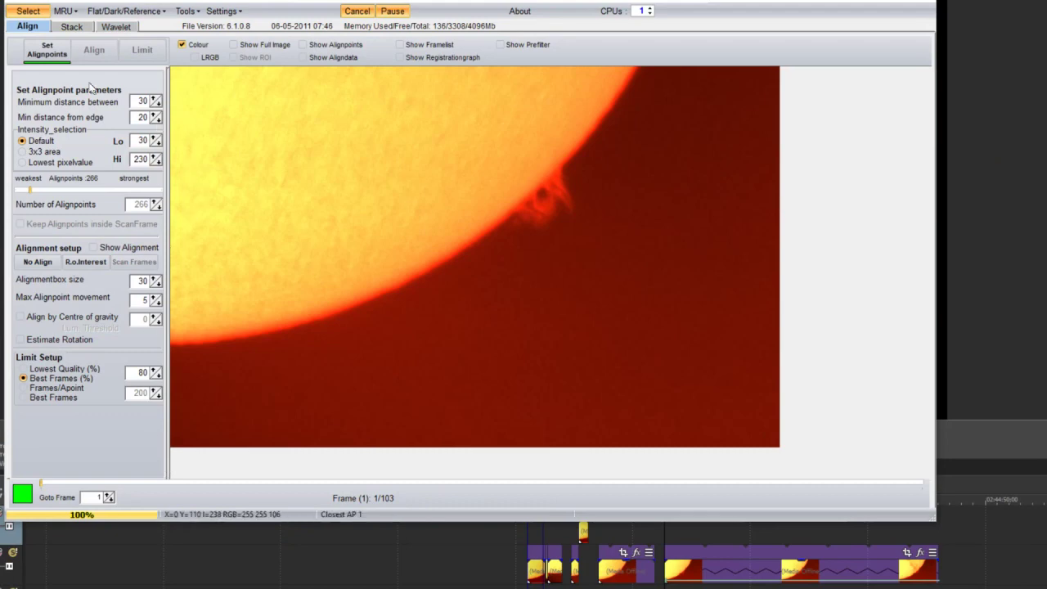
# Place 268 alignpoints, align the 103 frames, and limit processing to the best 83.
pyautogui.click(47, 50)
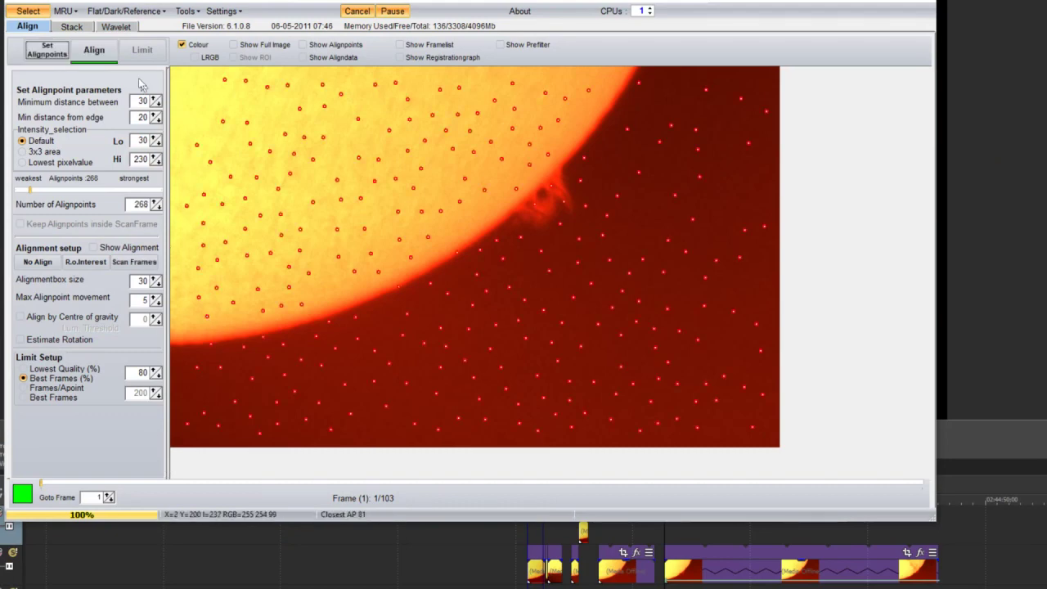
pyautogui.click(102, 49)
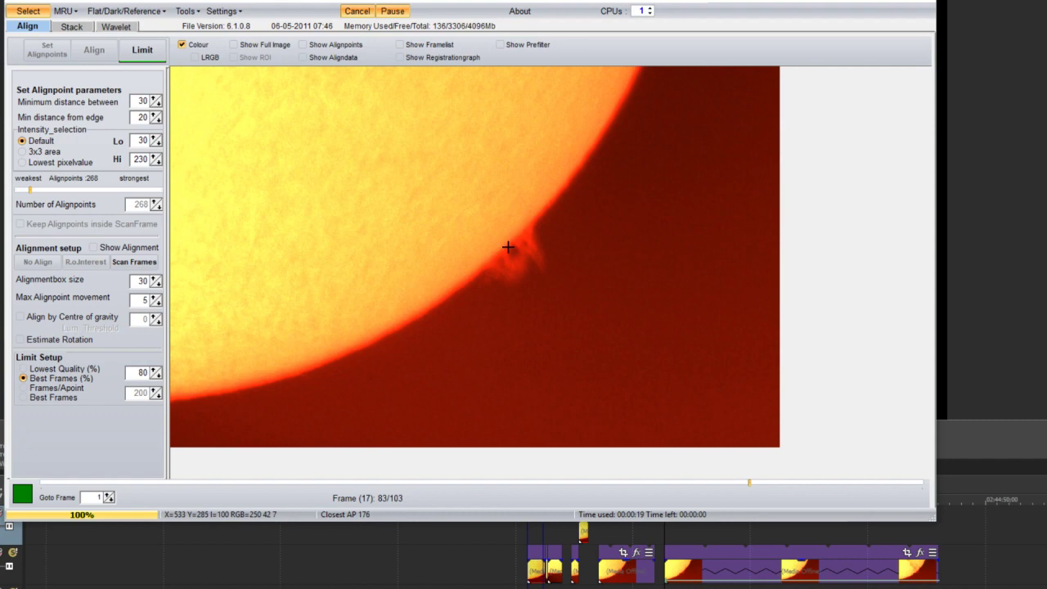
pyautogui.click(143, 49)
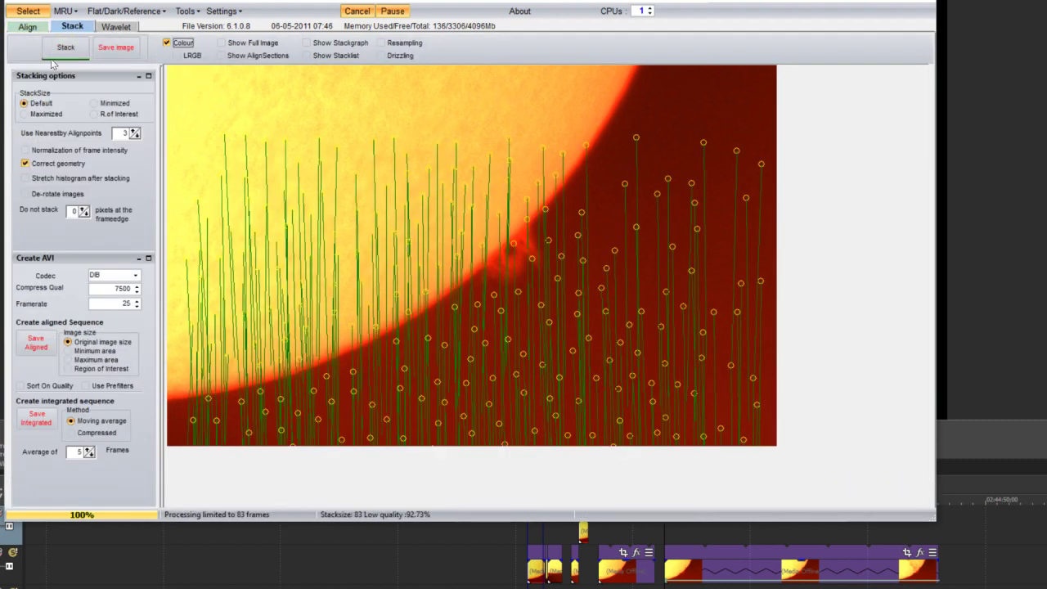
# Stack the best 83 frames into a single 960x600 solar limb image.
pyautogui.click(67, 51)
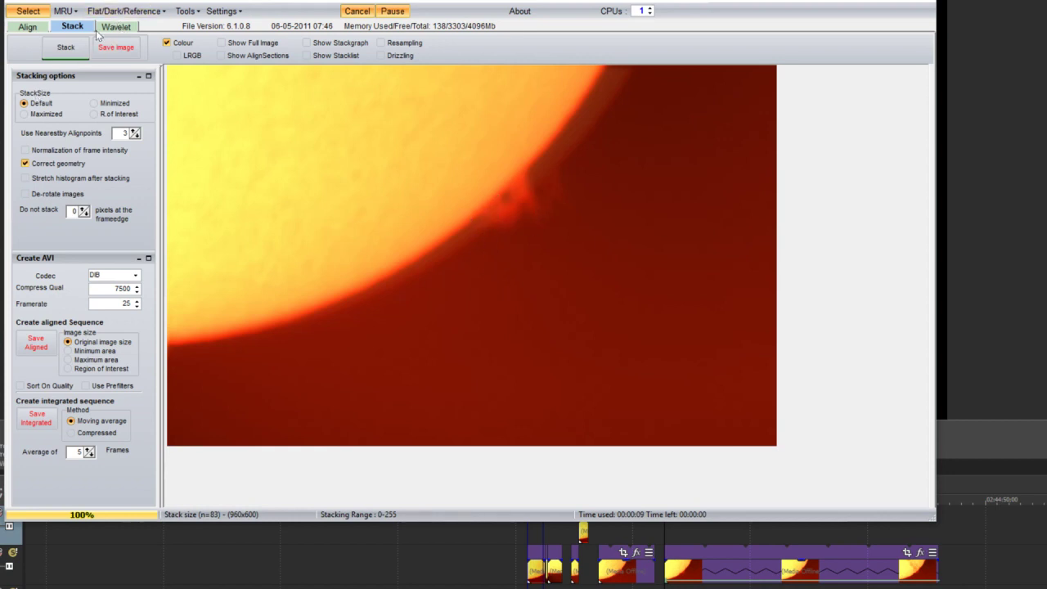
# Select a new 122-frame batch ending at Image0377 to replace the earlier sequence.
pyautogui.click(28, 11)
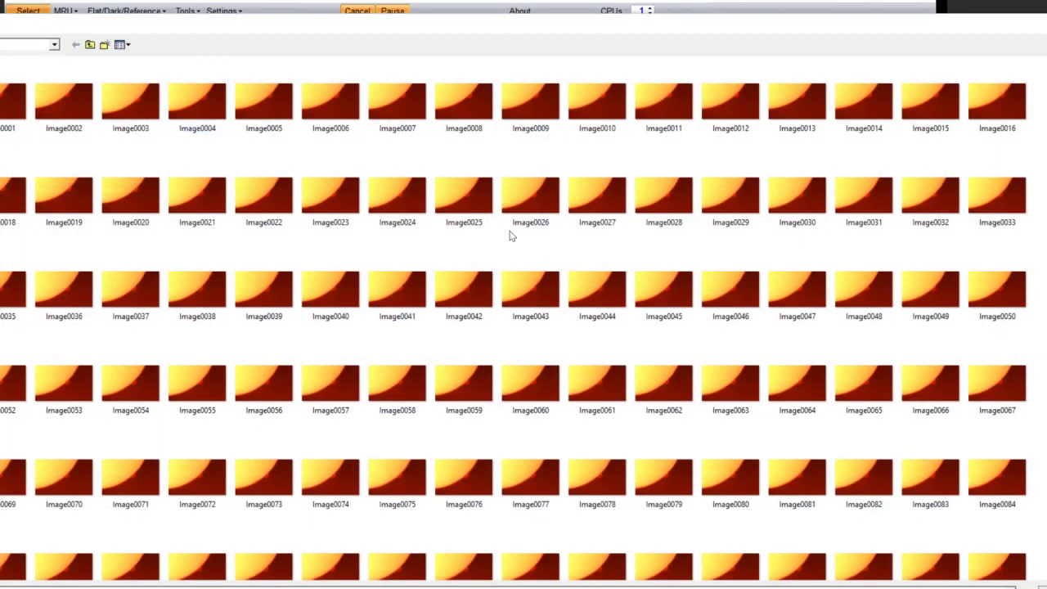
pyautogui.scroll(-5, 509, 236)
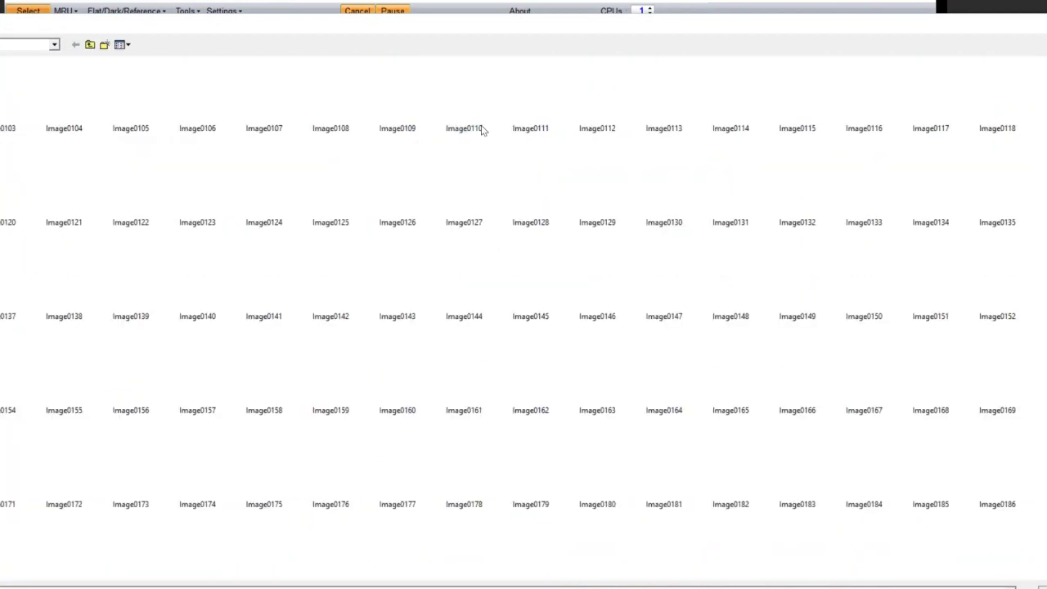
pyautogui.scroll(-3, 480, 147)
pyautogui.scroll(-2, 555, 403)
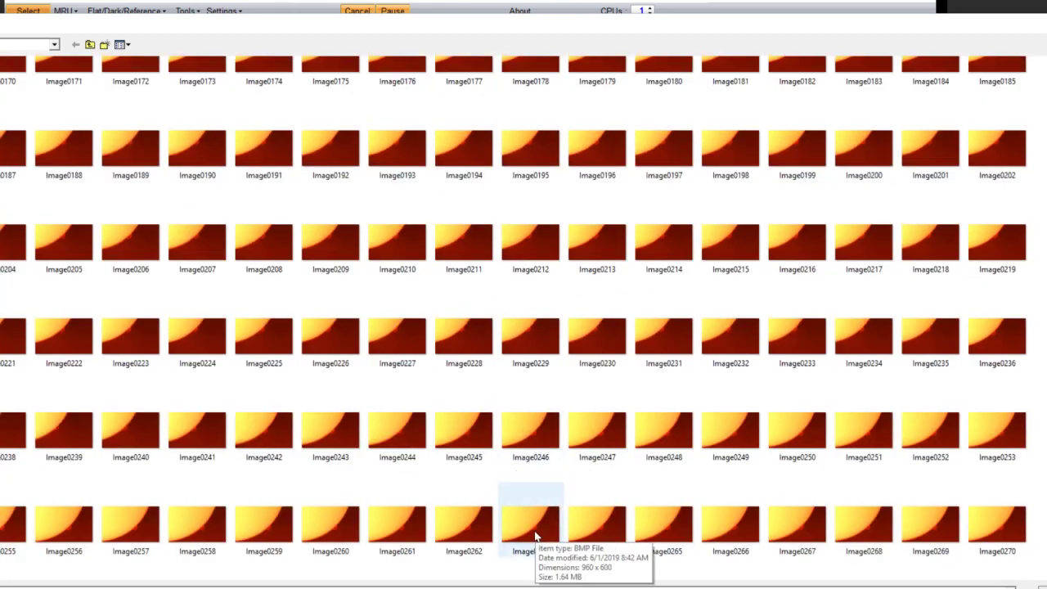
pyautogui.scroll(-1, 524, 475)
pyautogui.scroll(1, 512, 411)
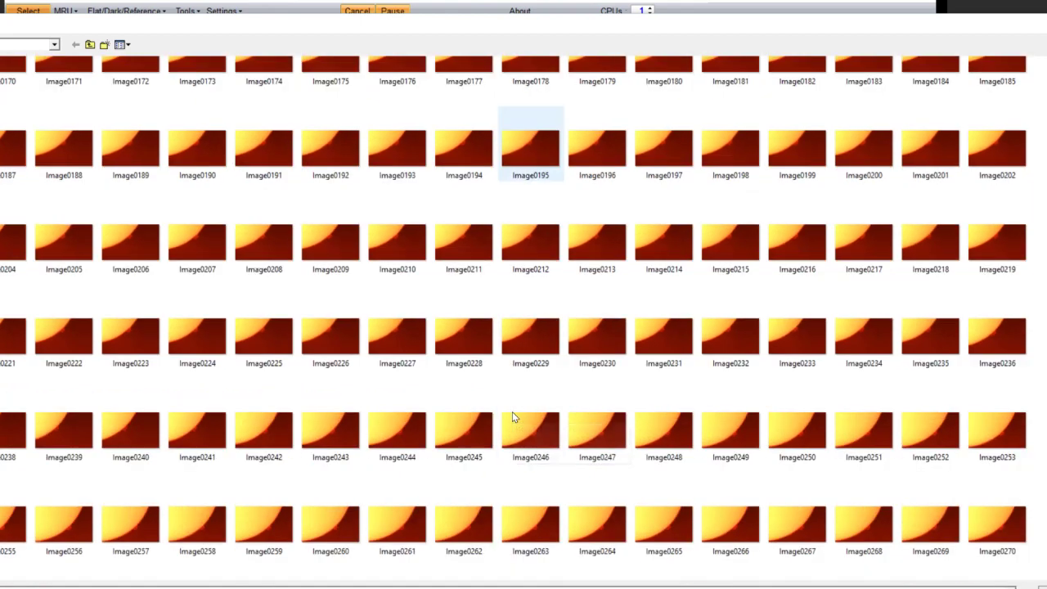
pyautogui.scroll(-4, 512, 412)
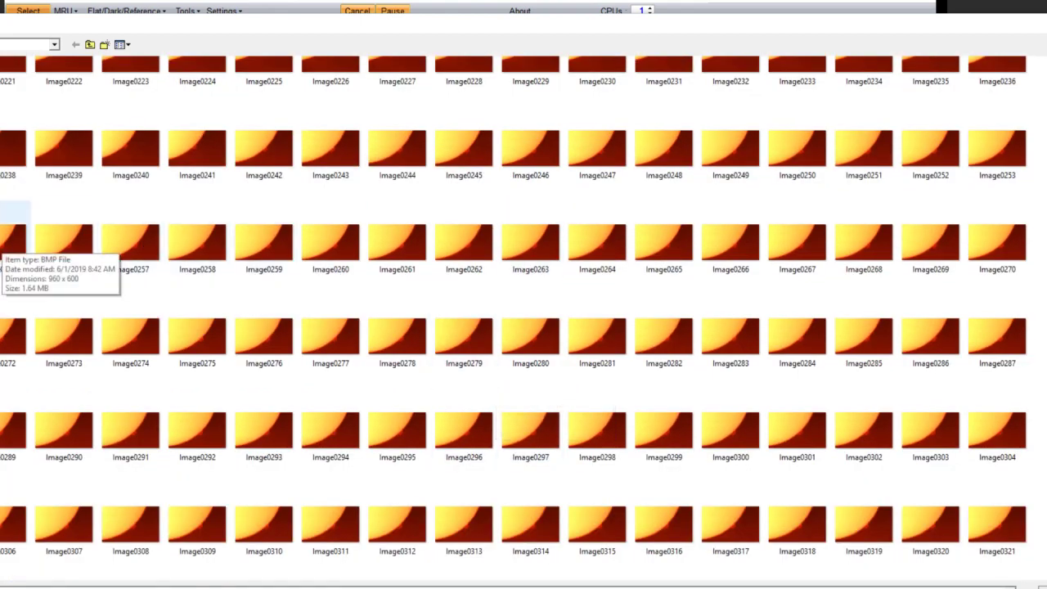
pyautogui.scroll(-3, 124, 288)
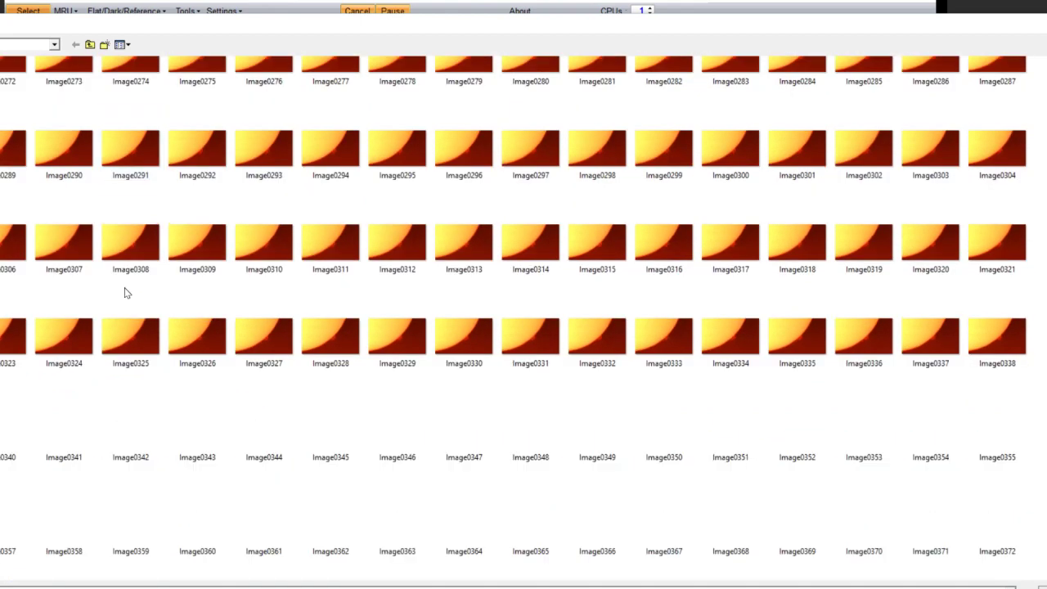
pyautogui.scroll(-2, 147, 348)
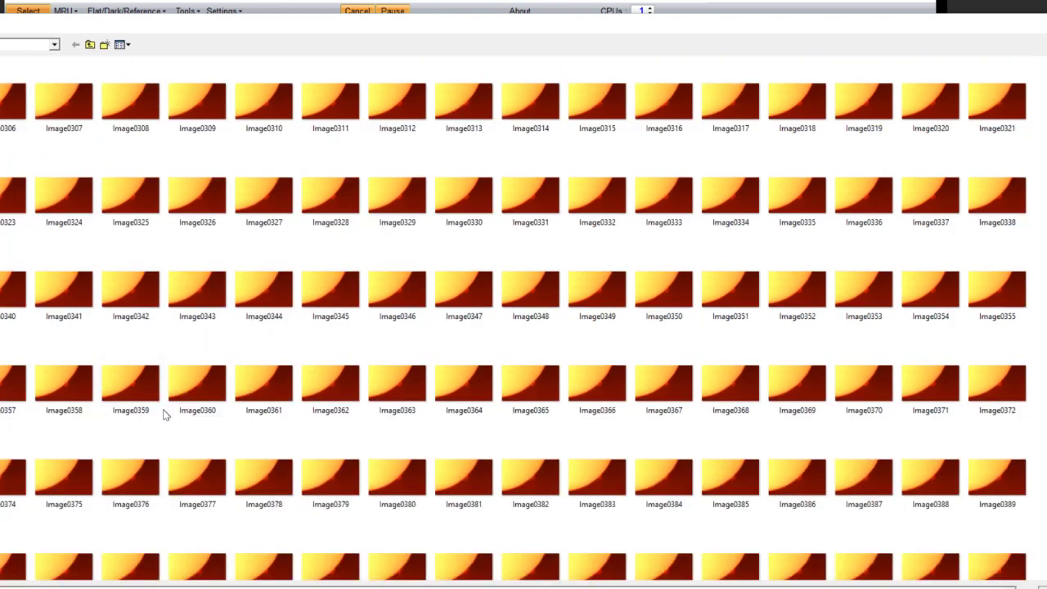
pyautogui.keyDown('shift'); pyautogui.click(222, 486); pyautogui.keyUp('shift')
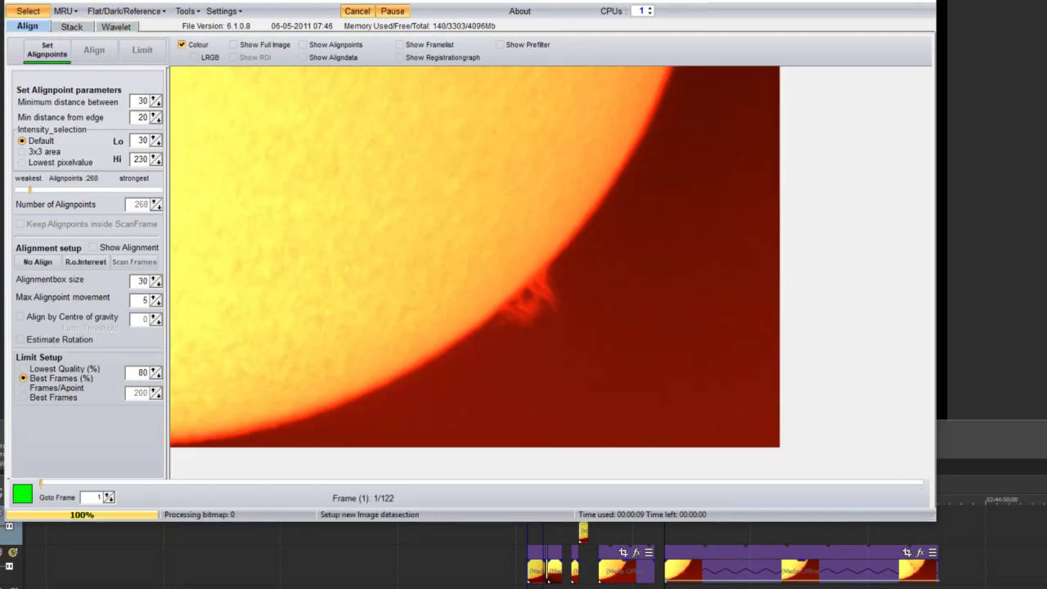
# Place 275 alignpoints on the 122 new frames and align them.
pyautogui.click(47, 50)
pyautogui.click(98, 51)
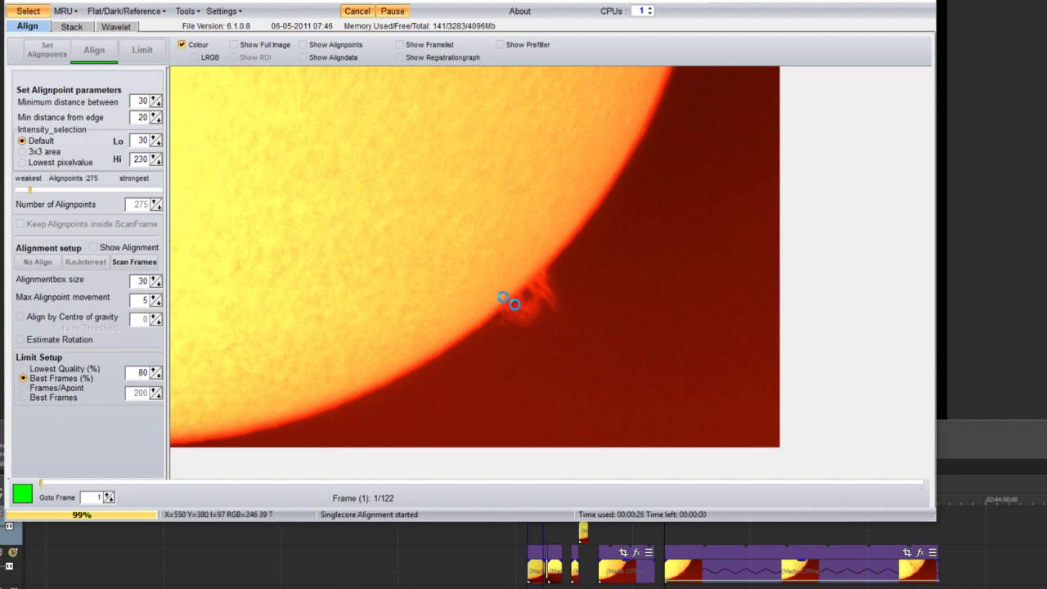
# Limit the new batch to its best 98 frames and stack them into a 960x600 image.
pyautogui.click(143, 49)
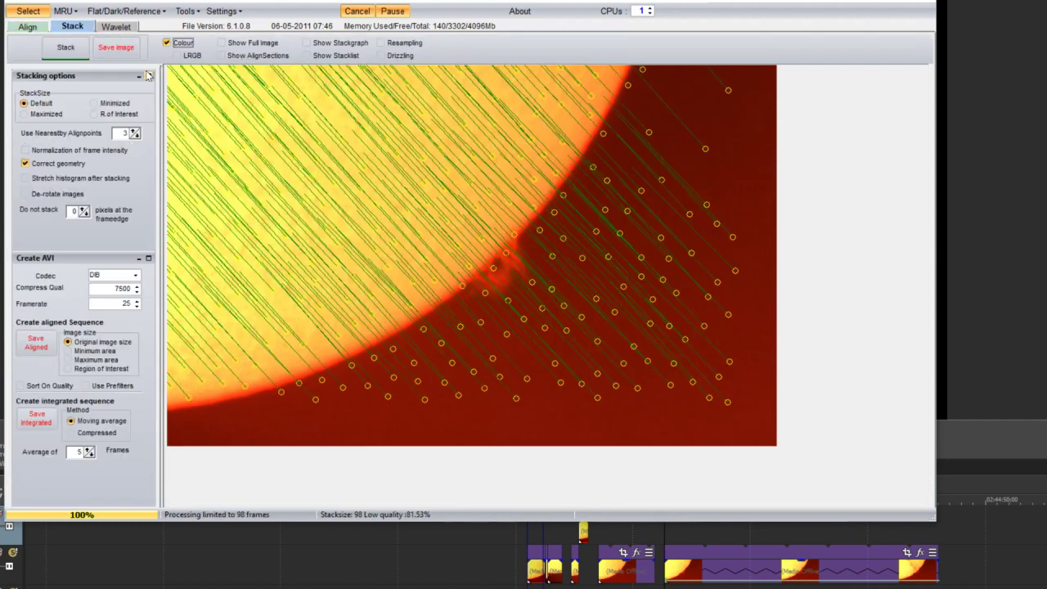
pyautogui.click(66, 47)
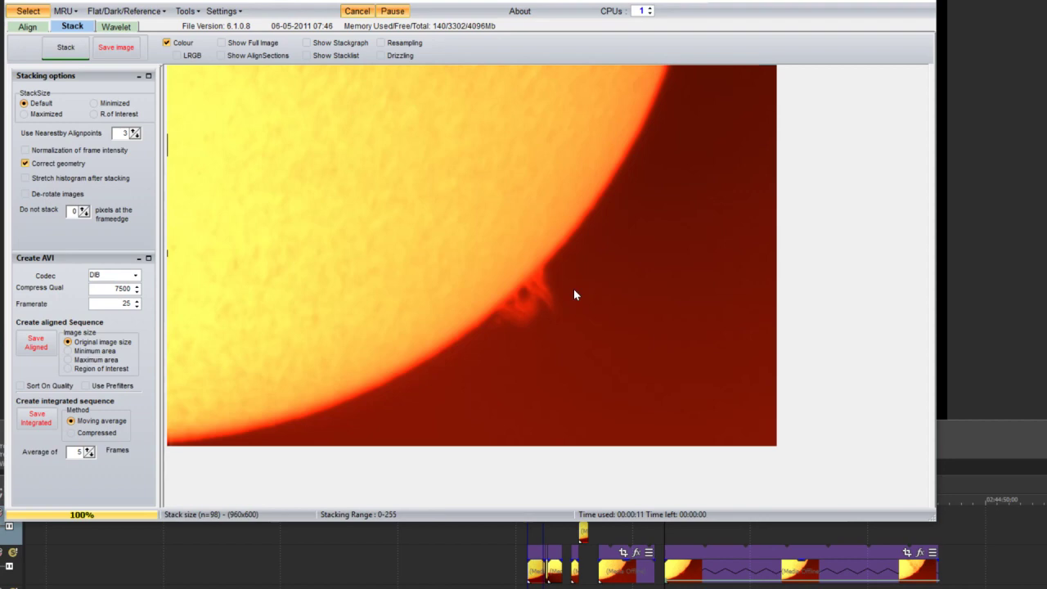
pyautogui.click(117, 29)
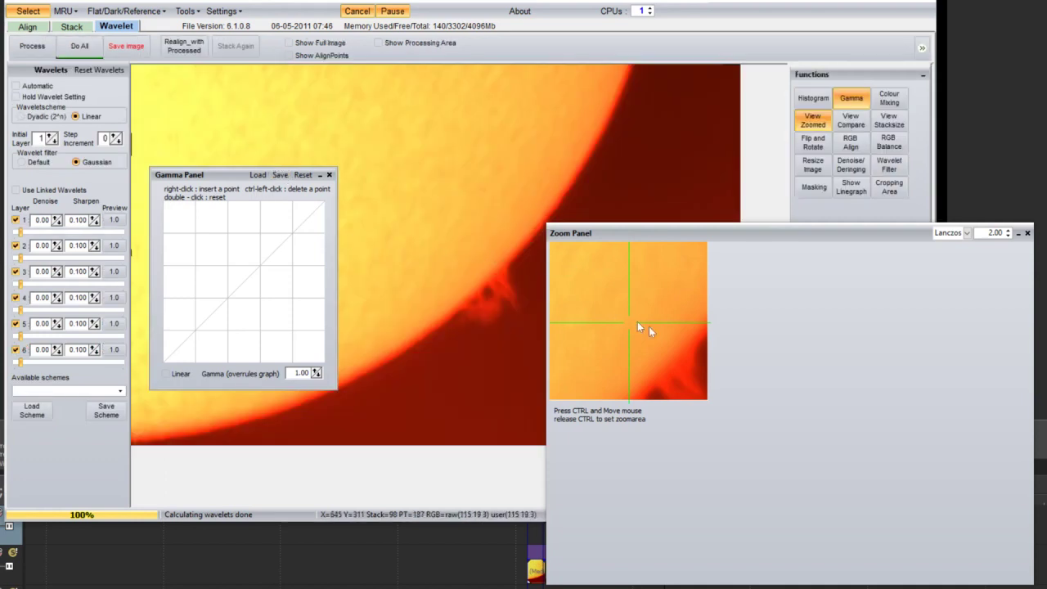
# Raise wavelet layers 2, 3 and 4 to 42.3, 77.3 and 46.6 on the magnified prominence.
pyautogui.press('ctrl')
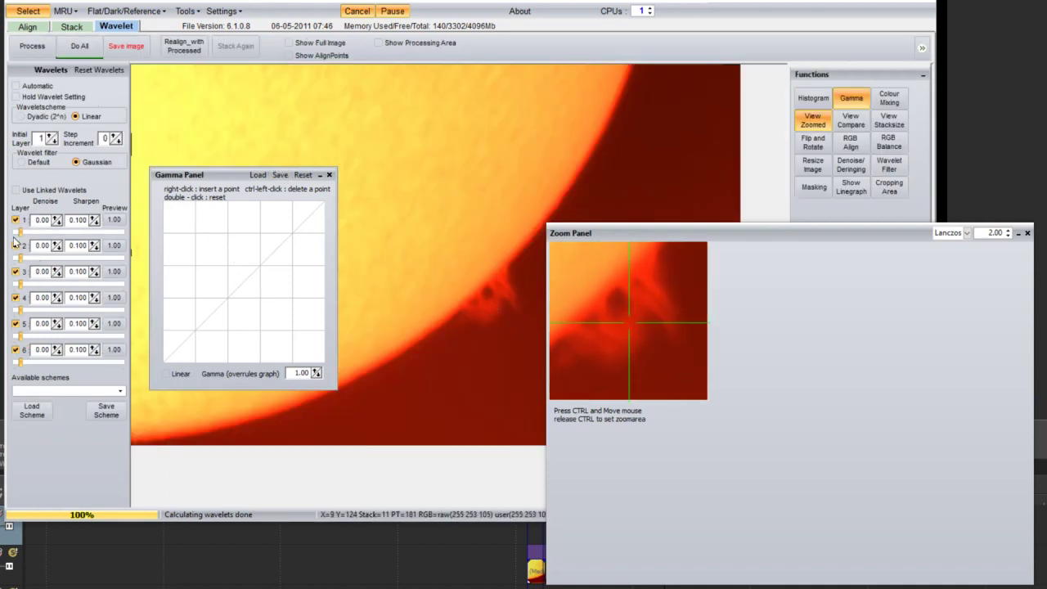
pyautogui.moveTo(21, 259); pyautogui.dragTo(48, 260)
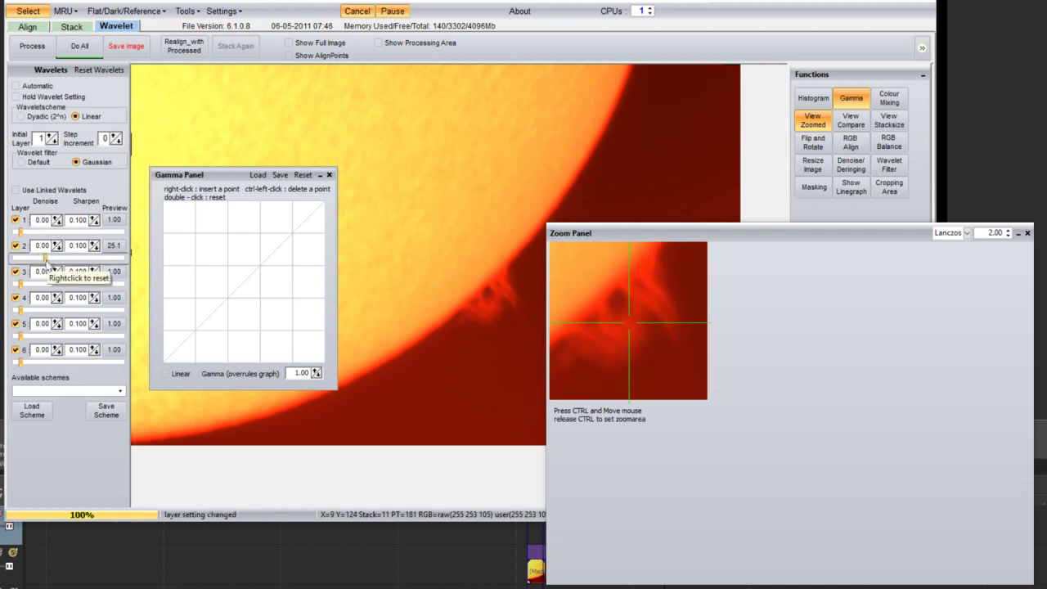
pyautogui.moveTo(21, 284); pyautogui.dragTo(100, 288)
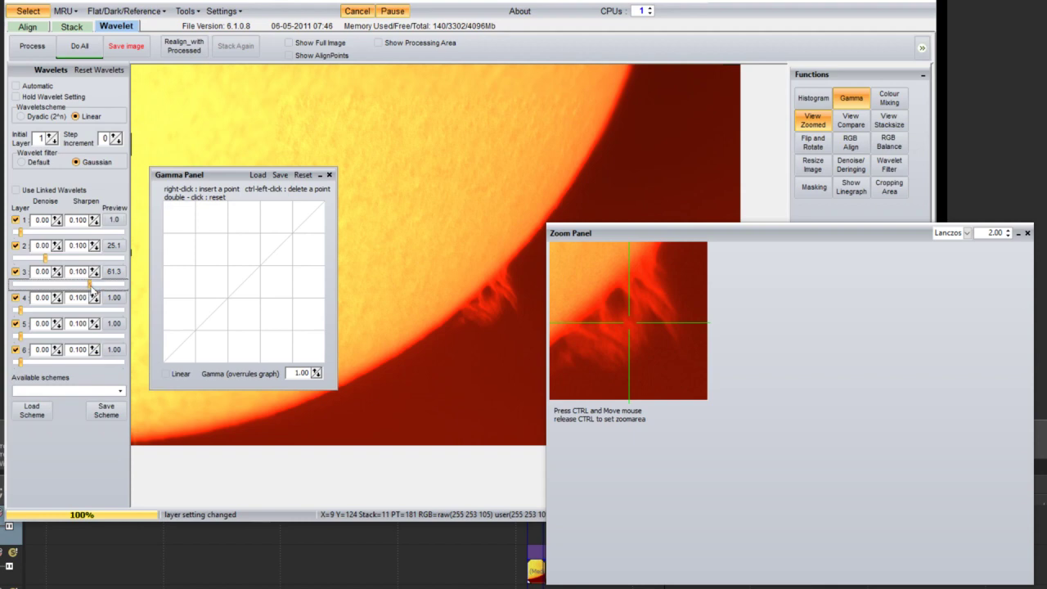
pyautogui.moveTo(93, 289); pyautogui.dragTo(98, 286)
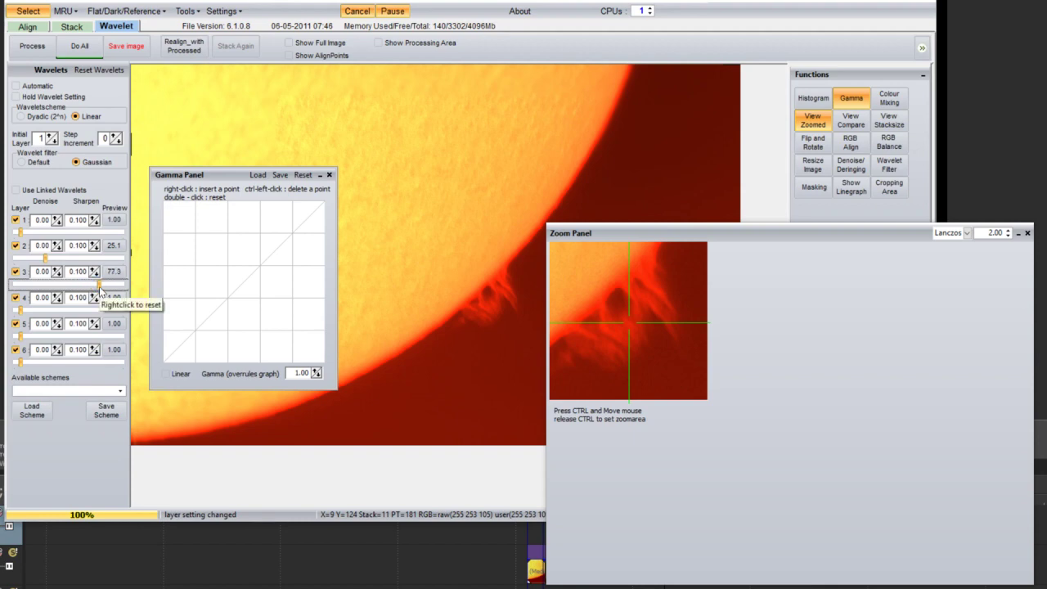
pyautogui.click(19, 311)
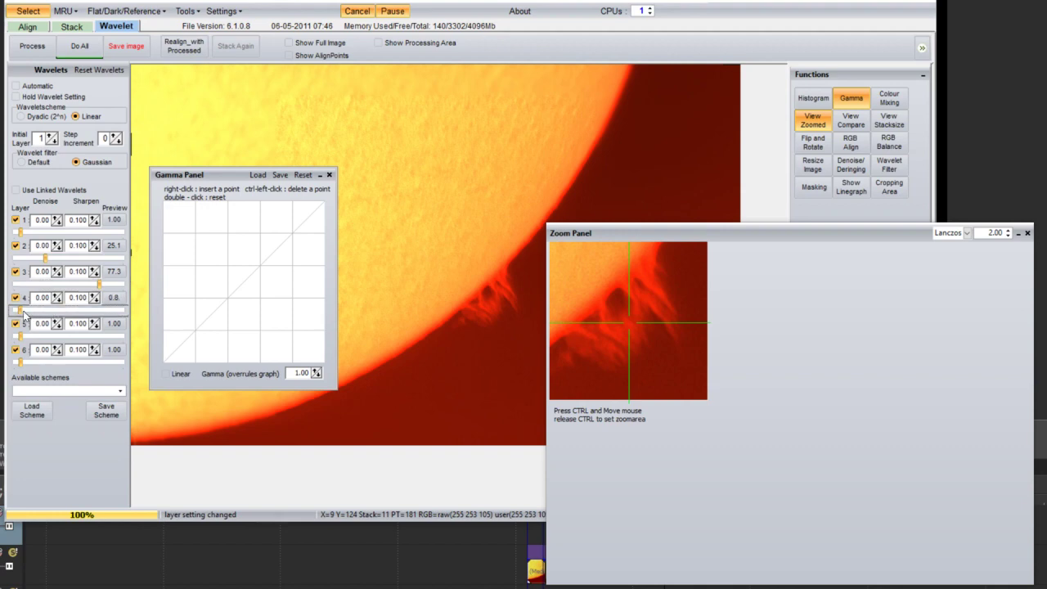
pyautogui.moveTo(19, 313); pyautogui.dragTo(65, 321)
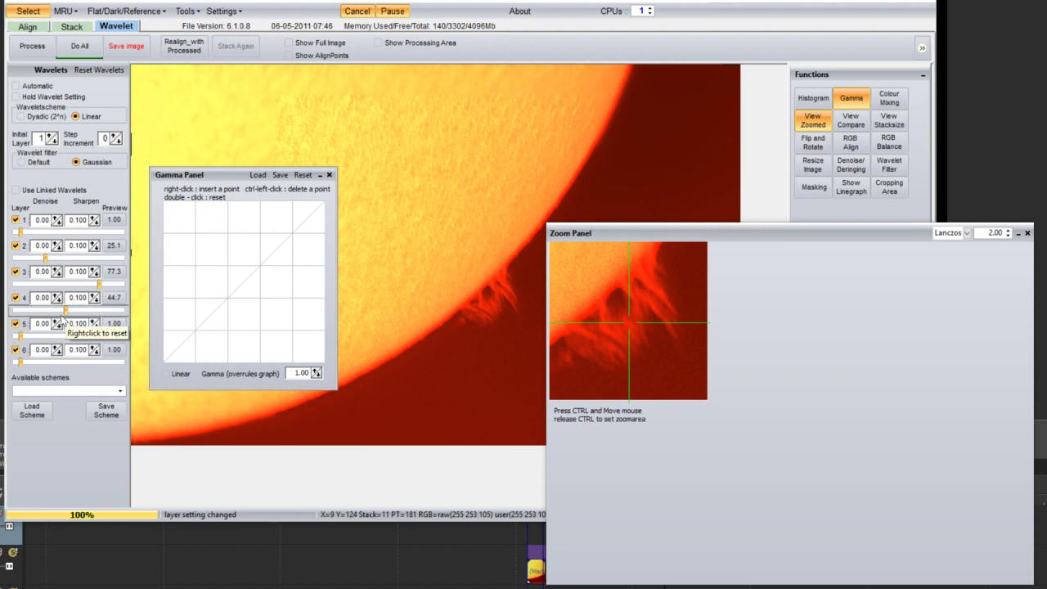
pyautogui.moveTo(47, 259); pyautogui.dragTo(63, 260)
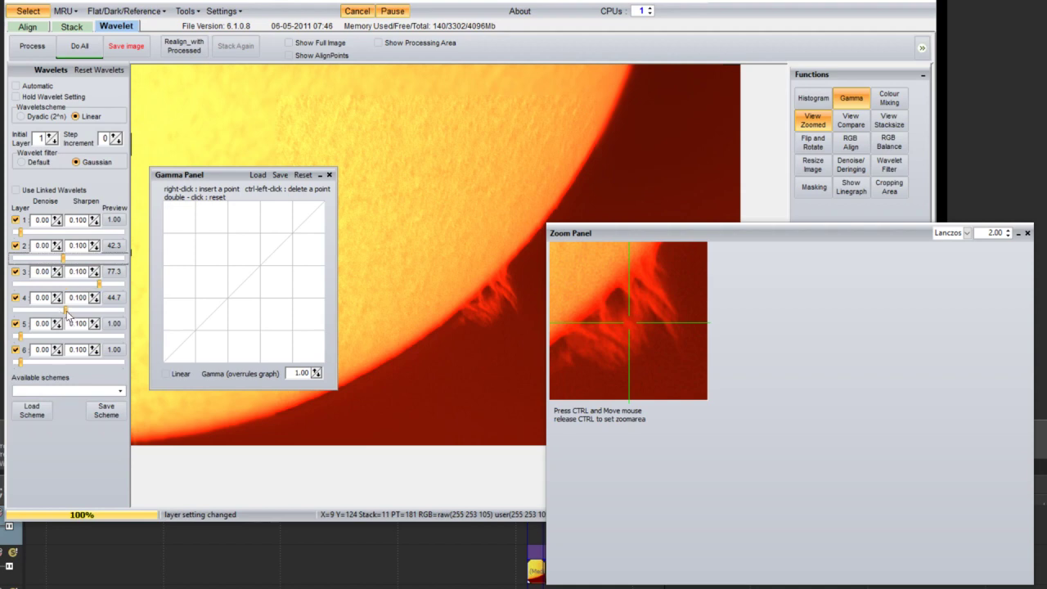
pyautogui.moveTo(66, 311)
pyautogui.mouseDown()
pyautogui.moveTo(118, 311)
pyautogui.moveTo(68, 311)
pyautogui.mouseUp()
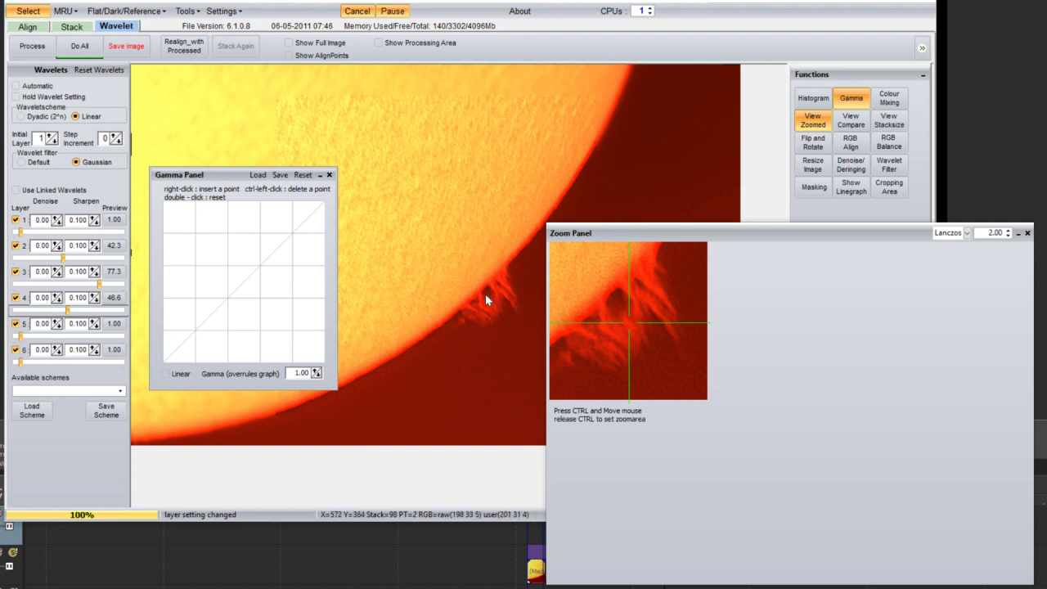
# Apply the wavelets to the whole image, lower the gamma curve, then return to the clip start in VEGAS.
pyautogui.click(86, 52)
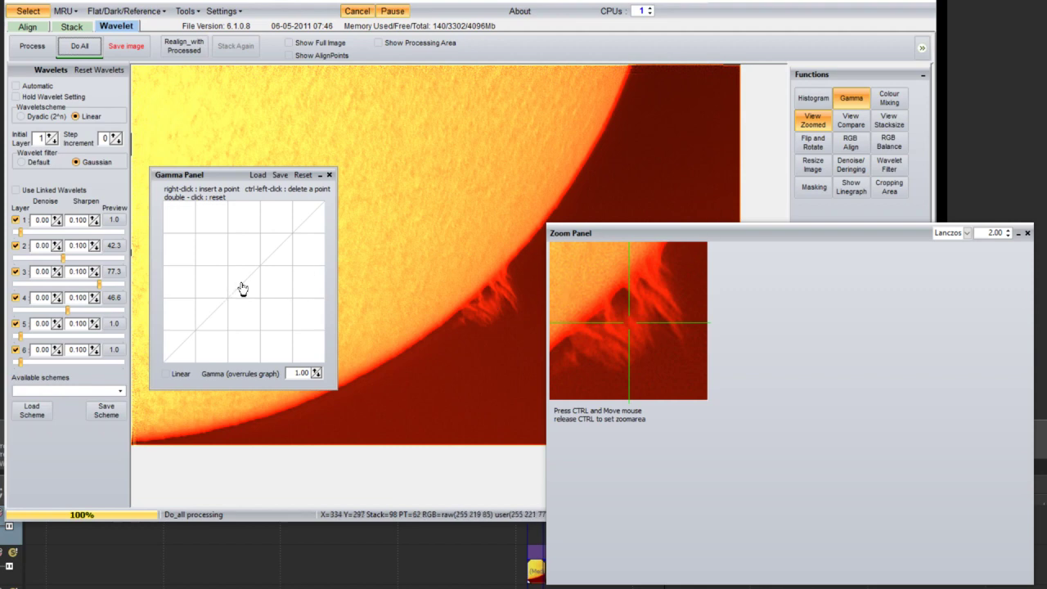
pyautogui.moveTo(243, 289)
pyautogui.mouseDown()
pyautogui.moveTo(288, 315)
pyautogui.moveTo(276, 304)
pyautogui.moveTo(210, 329)
pyautogui.moveTo(283, 276)
pyautogui.moveTo(295, 249)
pyautogui.moveTo(289, 259)
pyautogui.moveTo(253, 245)
pyautogui.moveTo(217, 291)
pyautogui.moveTo(243, 285)
pyautogui.mouseUp()
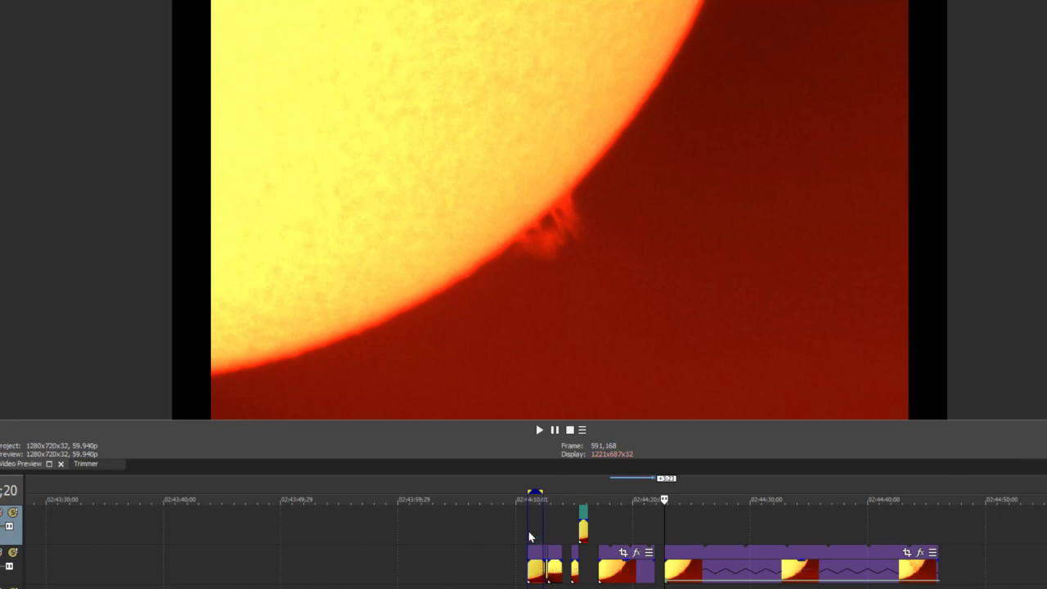
pyautogui.click(529, 535)
pyautogui.scroll(5, 528, 535)
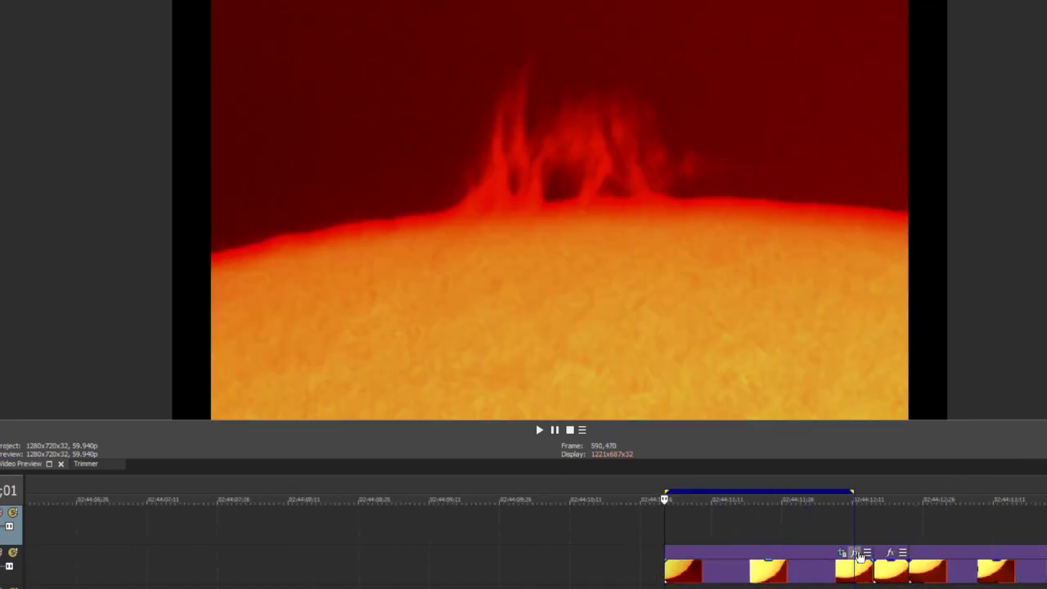
# Open the sun clip's Pan/Crop settings and scrub through its keyframed crop positions on the limb.
pyautogui.click(843, 553)
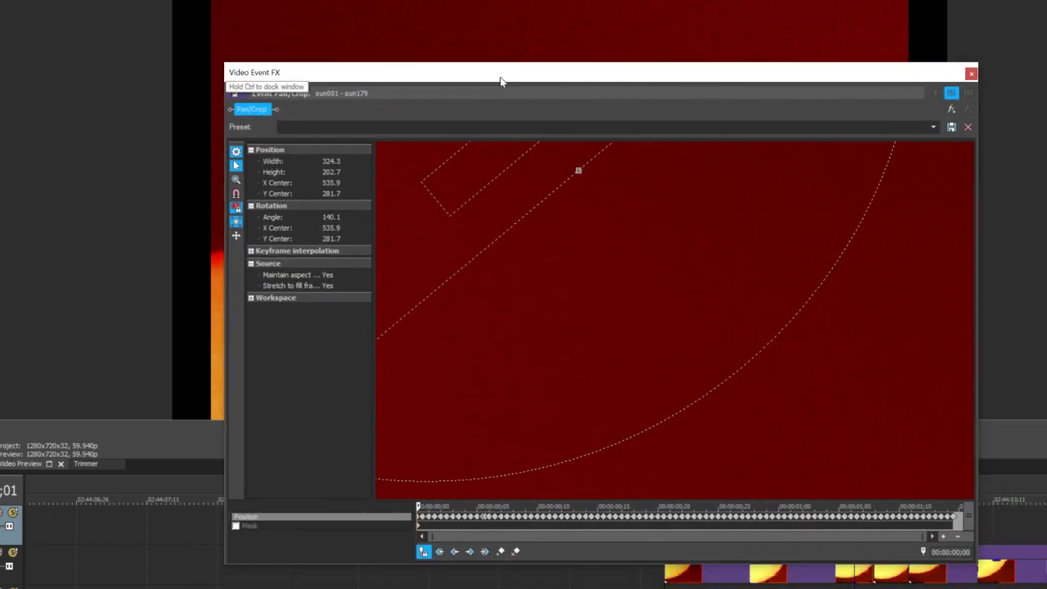
pyautogui.scroll(-8, 555, 284)
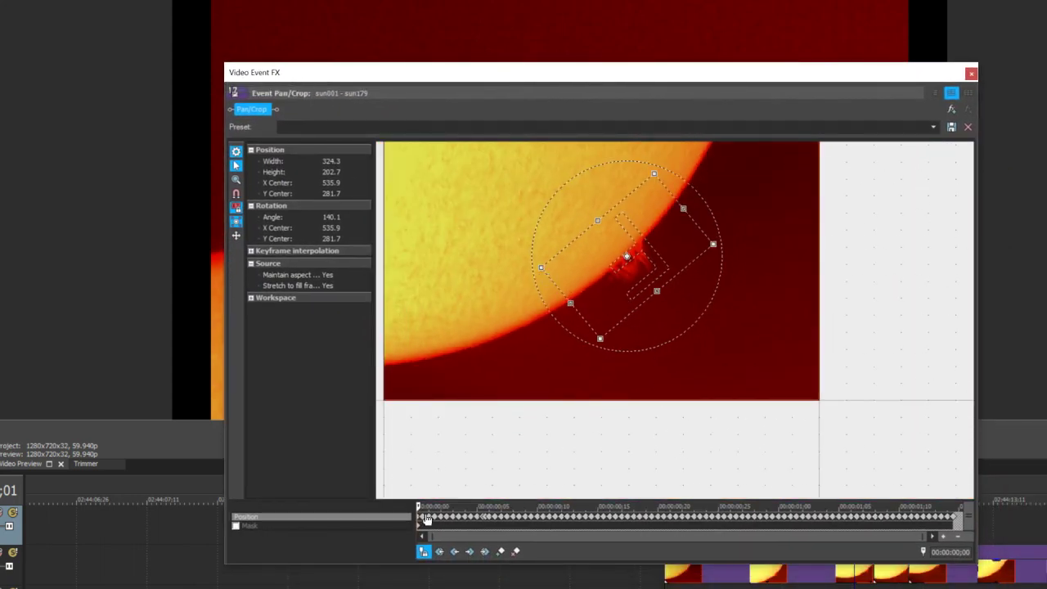
pyautogui.moveTo(426, 520); pyautogui.dragTo(466, 524)
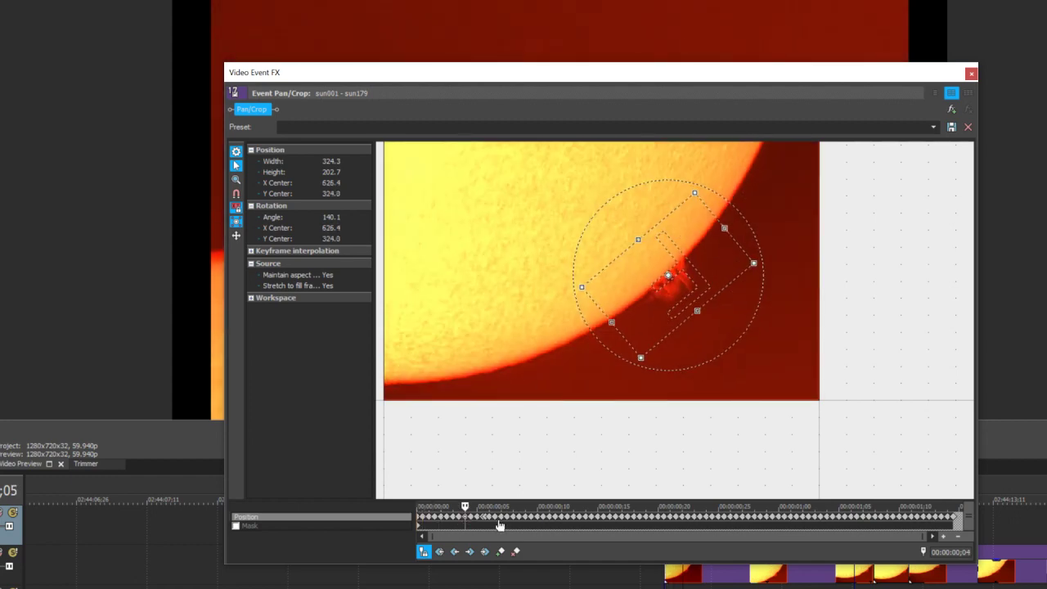
pyautogui.click(503, 520)
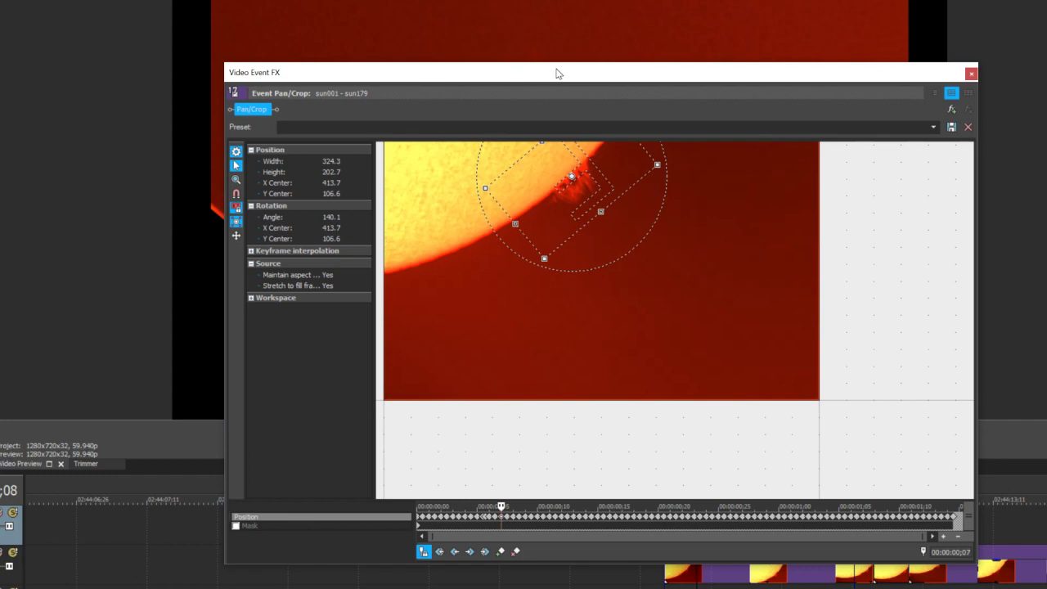
pyautogui.moveTo(557, 73); pyautogui.dragTo(1046, 123)
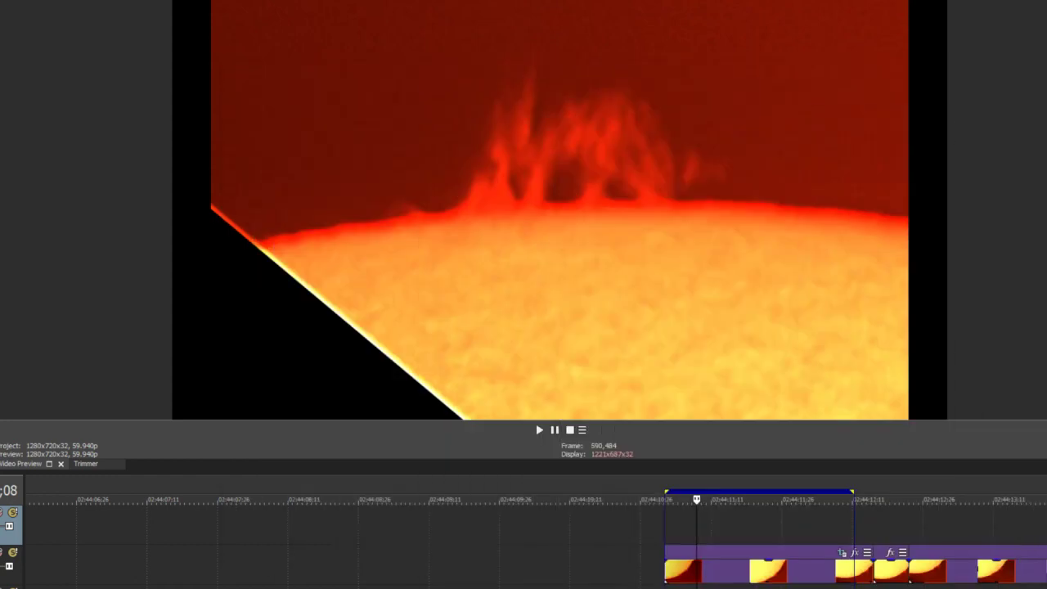
# From the clip start, play the cropped prominence clip forward, in reverse, forward again, then stop.
pyautogui.click(667, 534)
pyautogui.scroll(5, 666, 533)
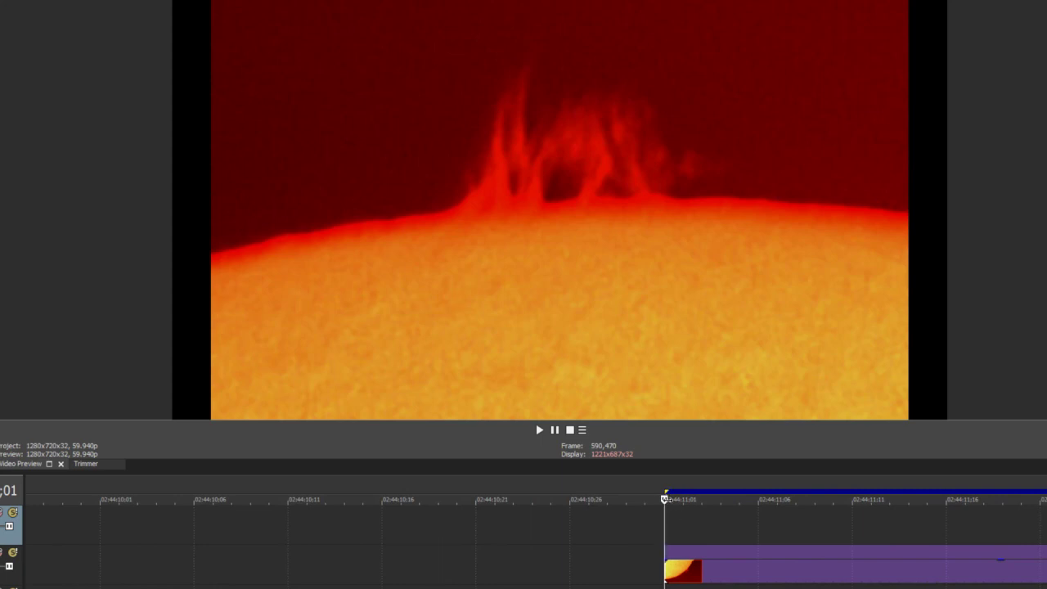
pyautogui.press('space')
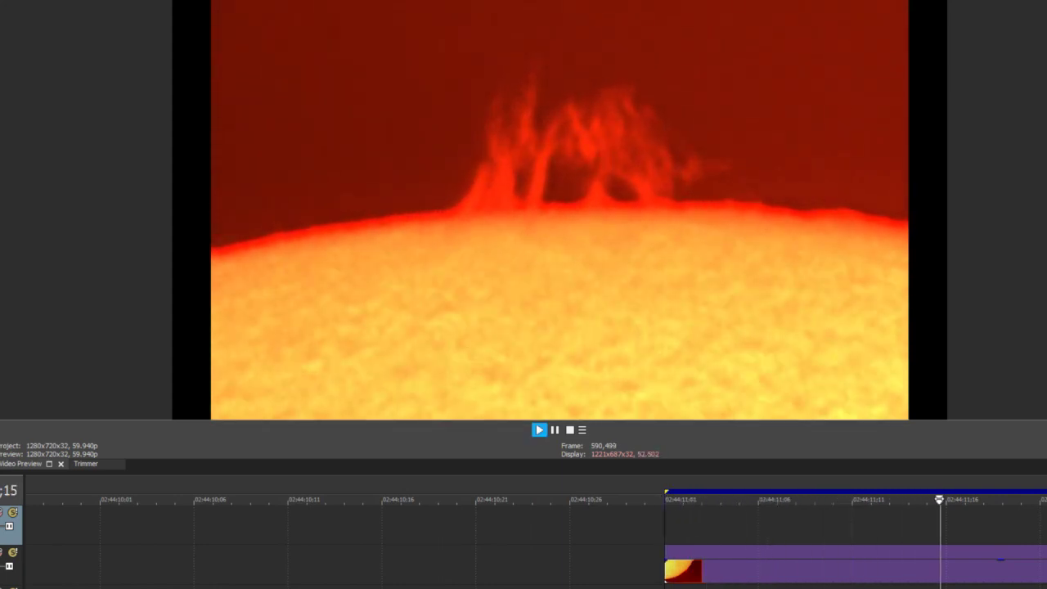
pyautogui.press('j')
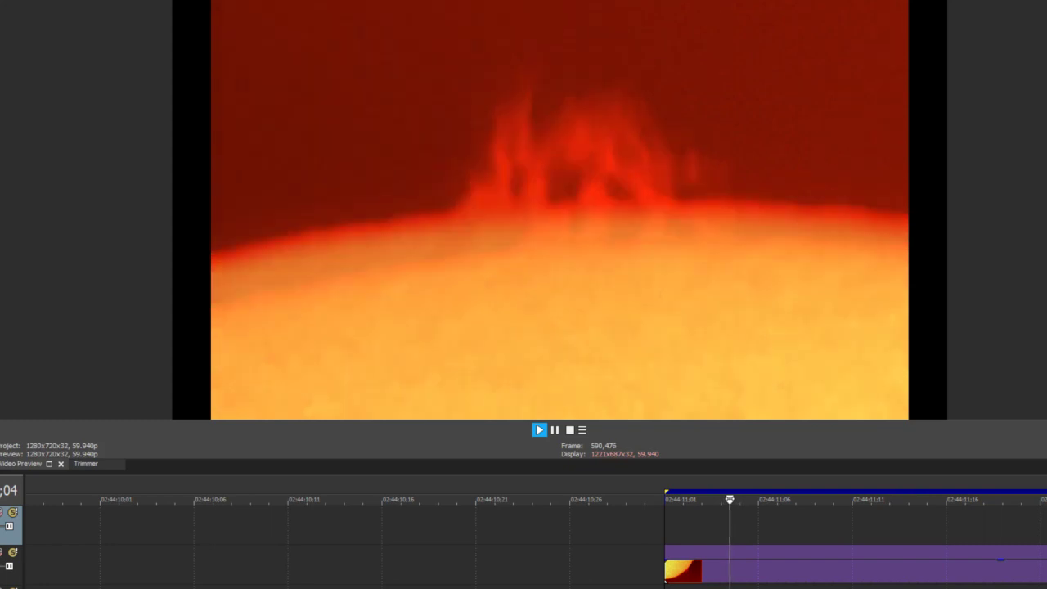
pyautogui.press('l')
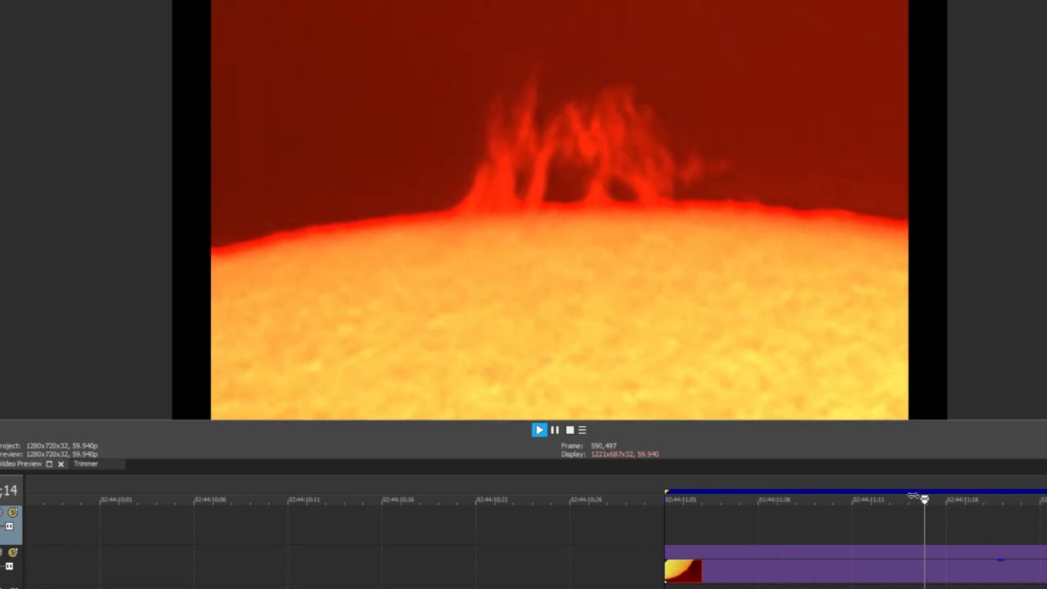
pyautogui.press('k')
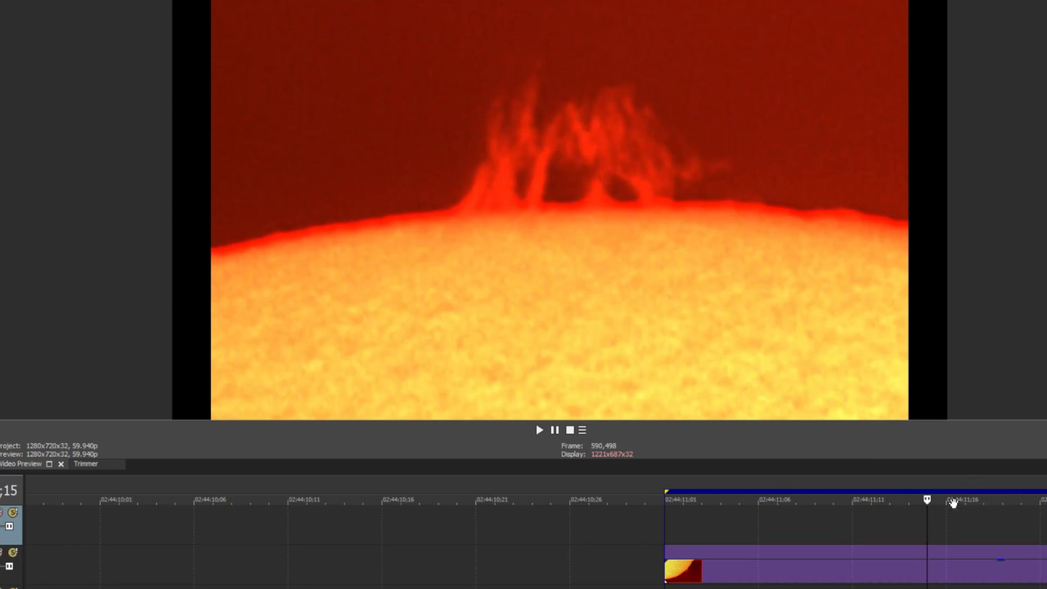
# Play it backward and forward once more, stop at frame 532, and select a short range on the next clip.
pyautogui.press('j')
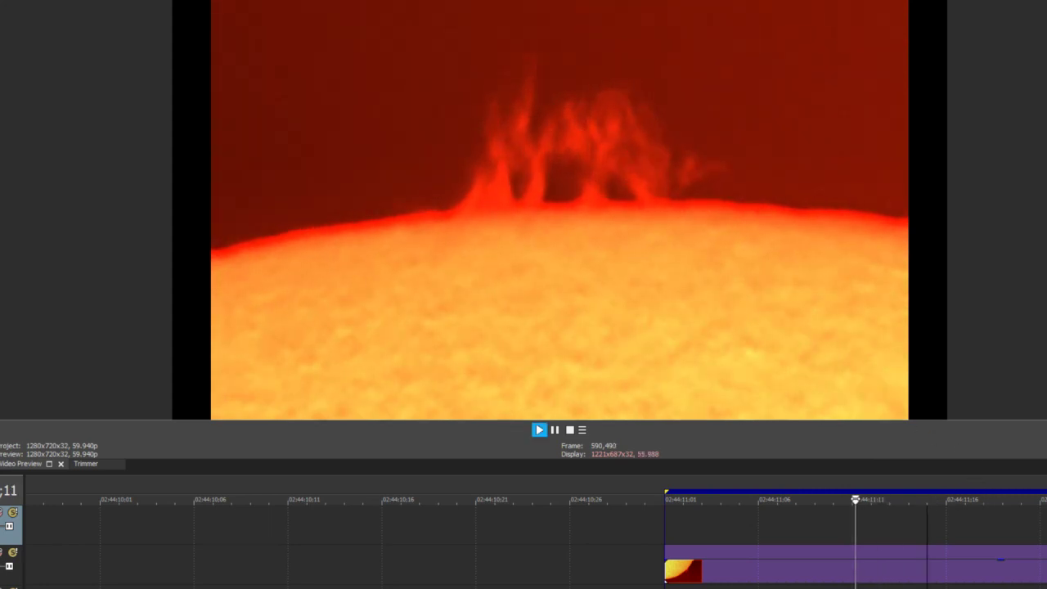
pyautogui.press('l')
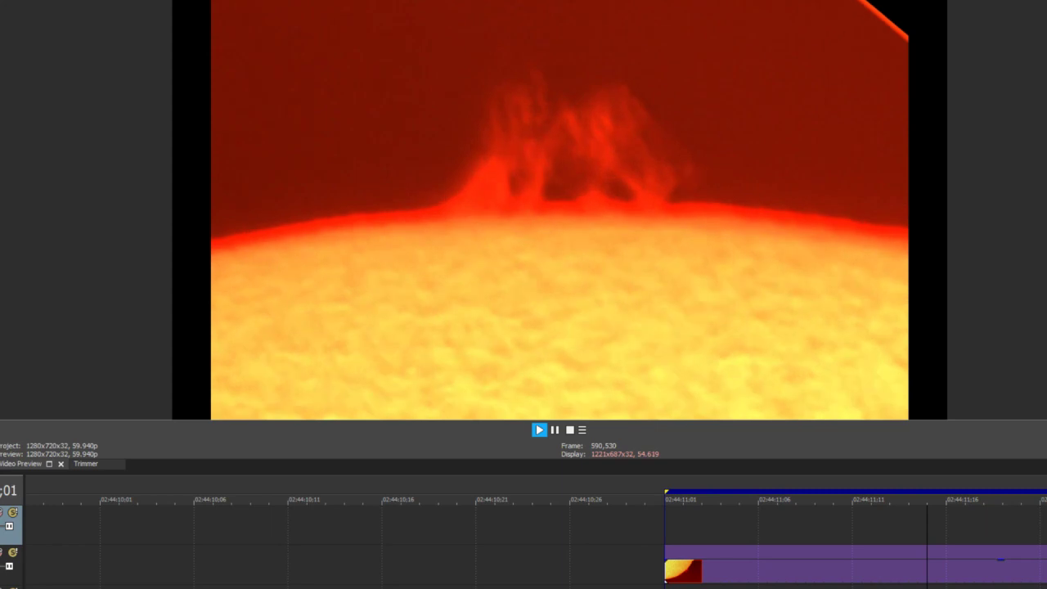
pyautogui.press('k')
pyautogui.press('Down')
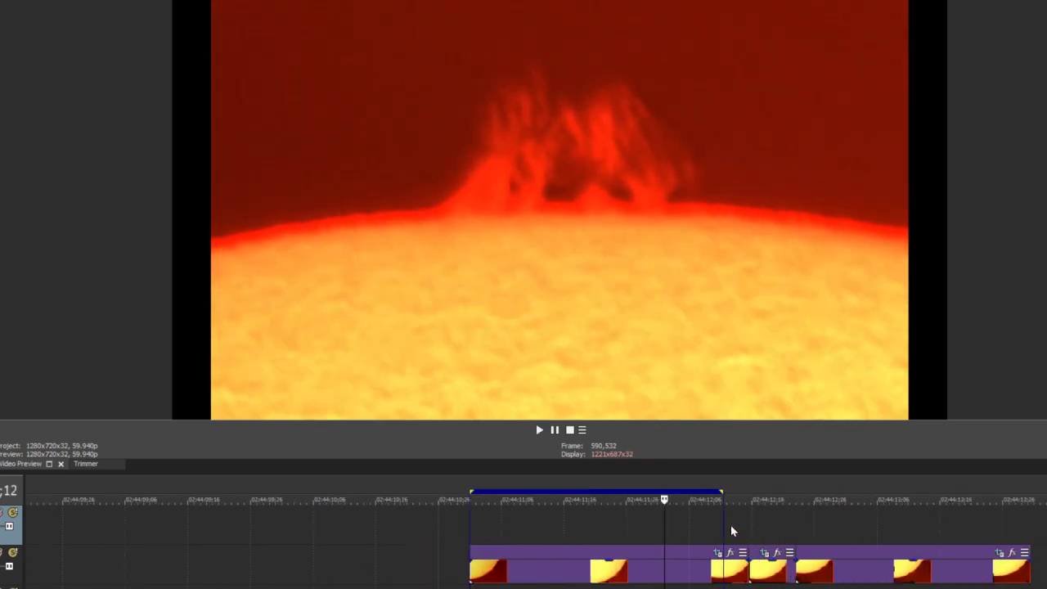
pyautogui.moveTo(749, 532); pyautogui.dragTo(941, 530)
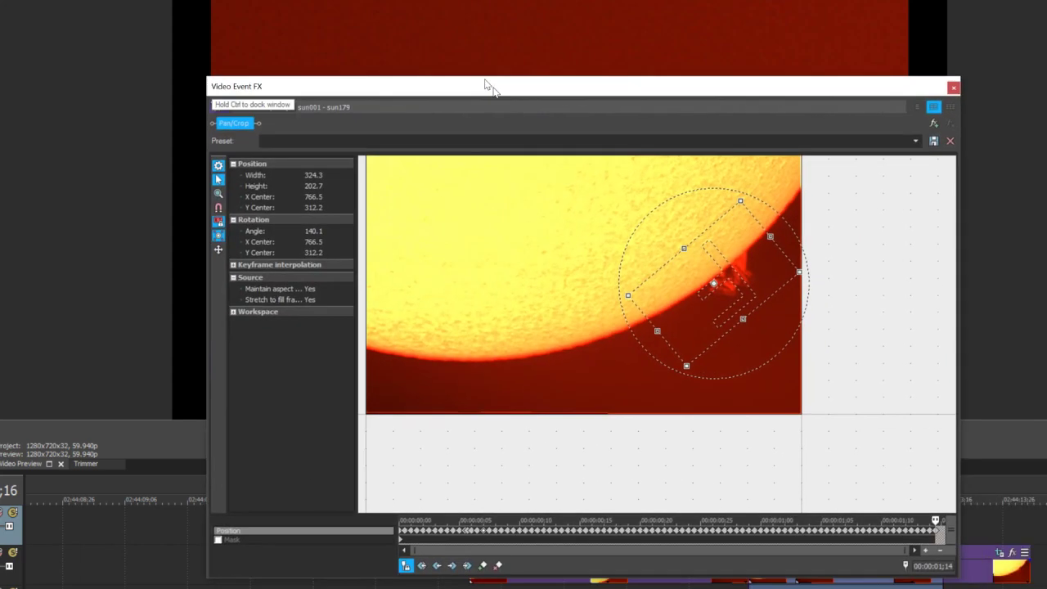
# Step through the Pan/Crop keyframes at 0;27, one second and later, then clear the editor off the preview.
pyautogui.moveTo(487, 82); pyautogui.dragTo(411, 40)
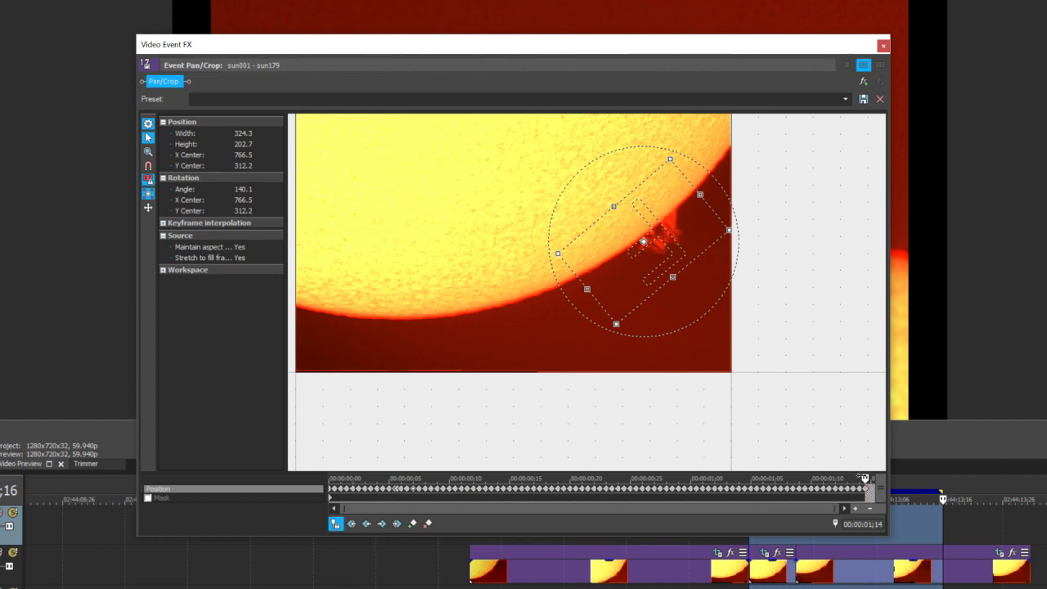
pyautogui.moveTo(864, 479); pyautogui.dragTo(654, 479)
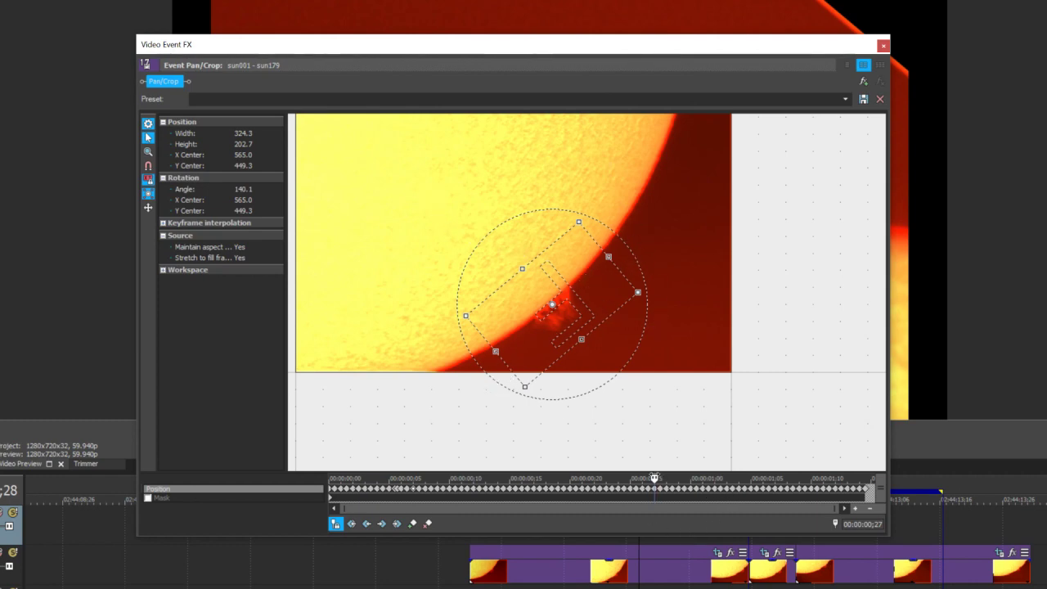
pyautogui.moveTo(655, 479); pyautogui.dragTo(692, 478)
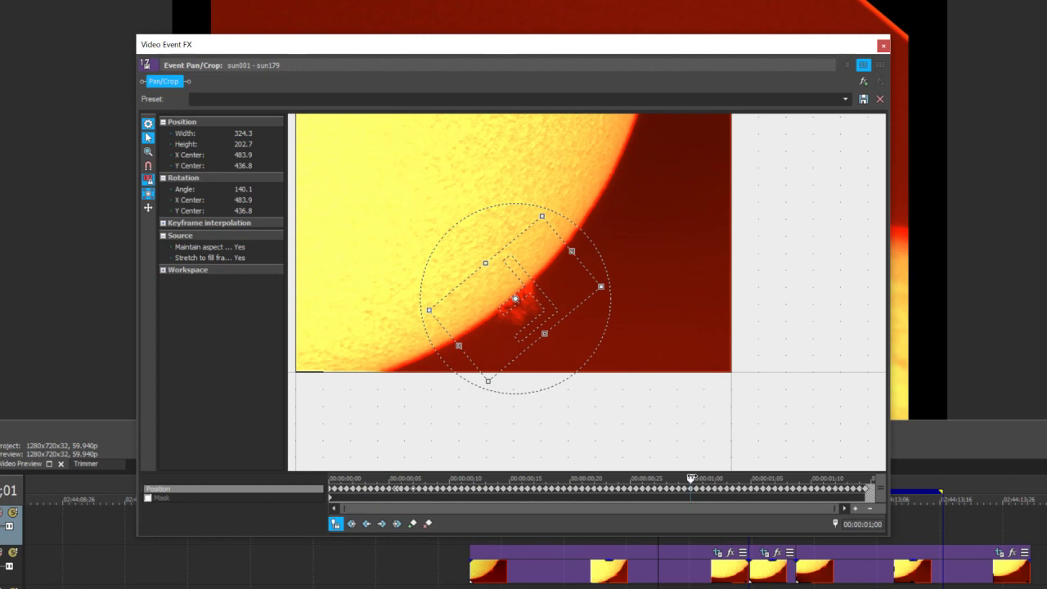
pyautogui.moveTo(691, 479); pyautogui.dragTo(775, 479)
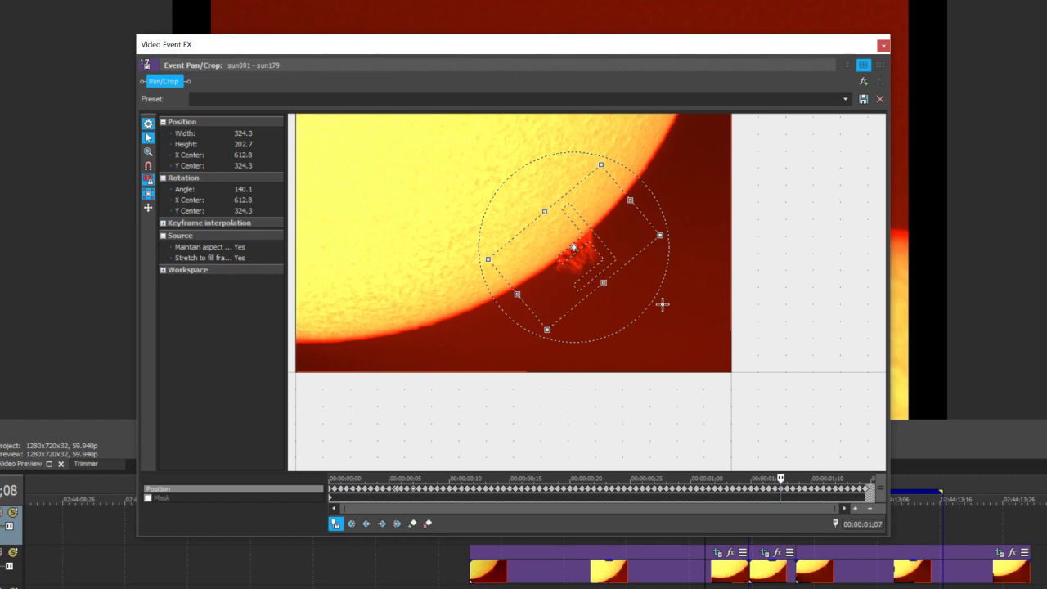
pyautogui.moveTo(603, 58); pyautogui.dragTo(1046, 58)
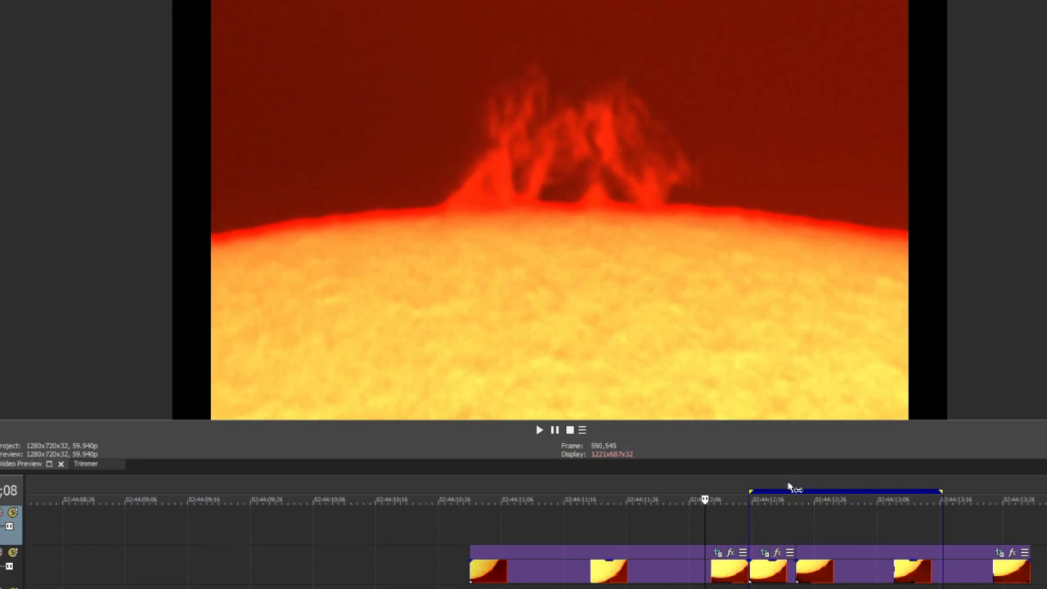
pyautogui.press('space')
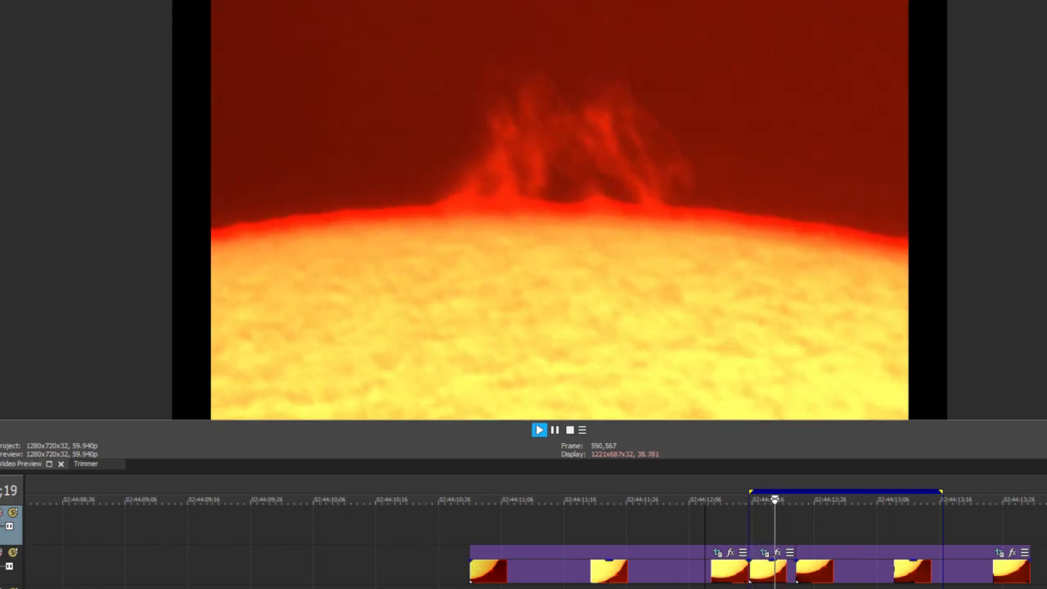
pyautogui.press('j')
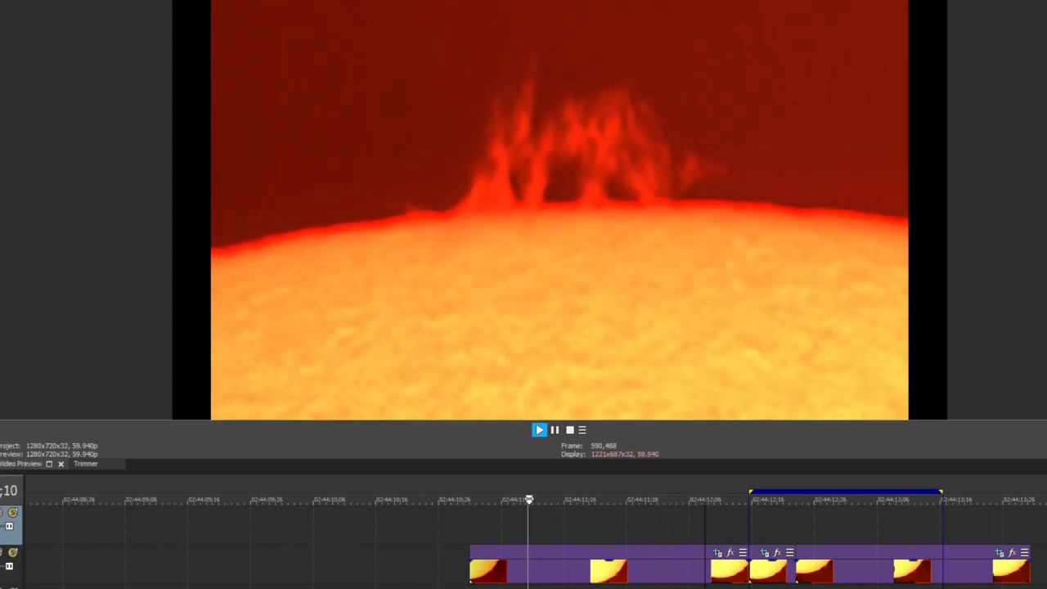
pyautogui.press('l')
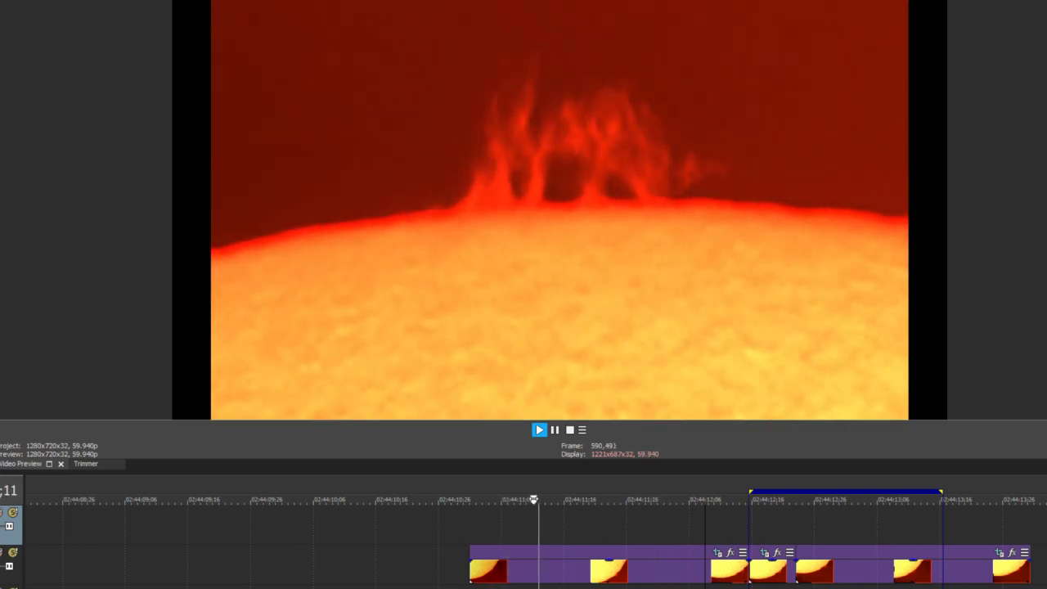
pyautogui.press('j')
pyautogui.press('k')
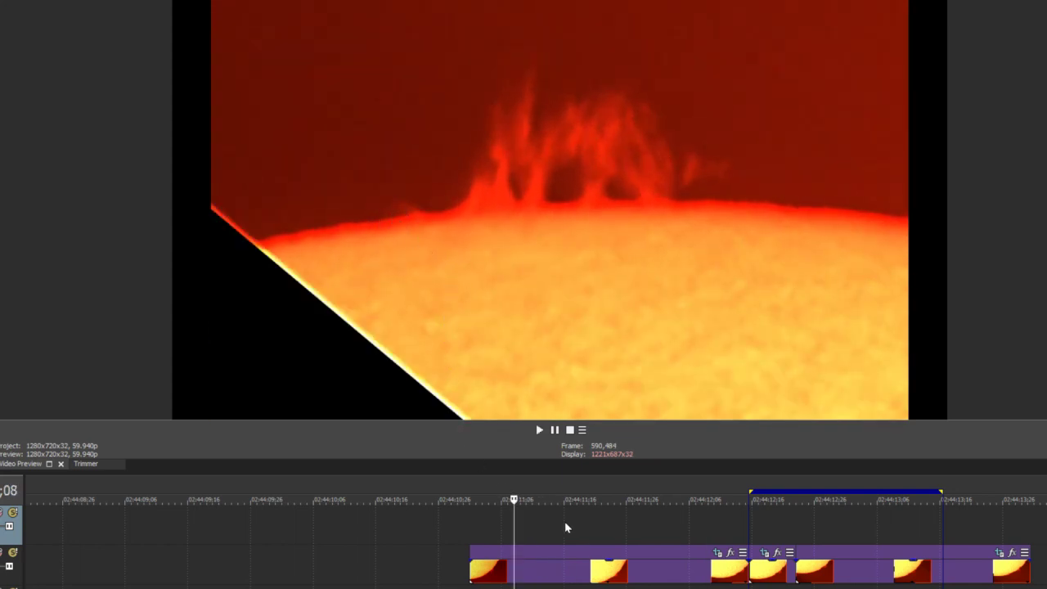
pyautogui.press('l')
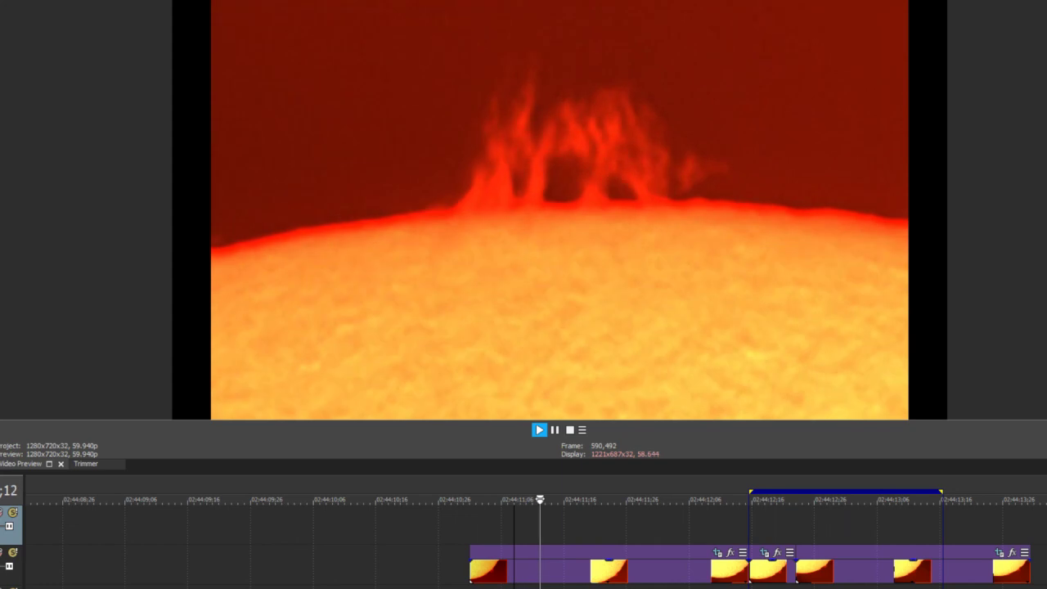
pyautogui.press('j')
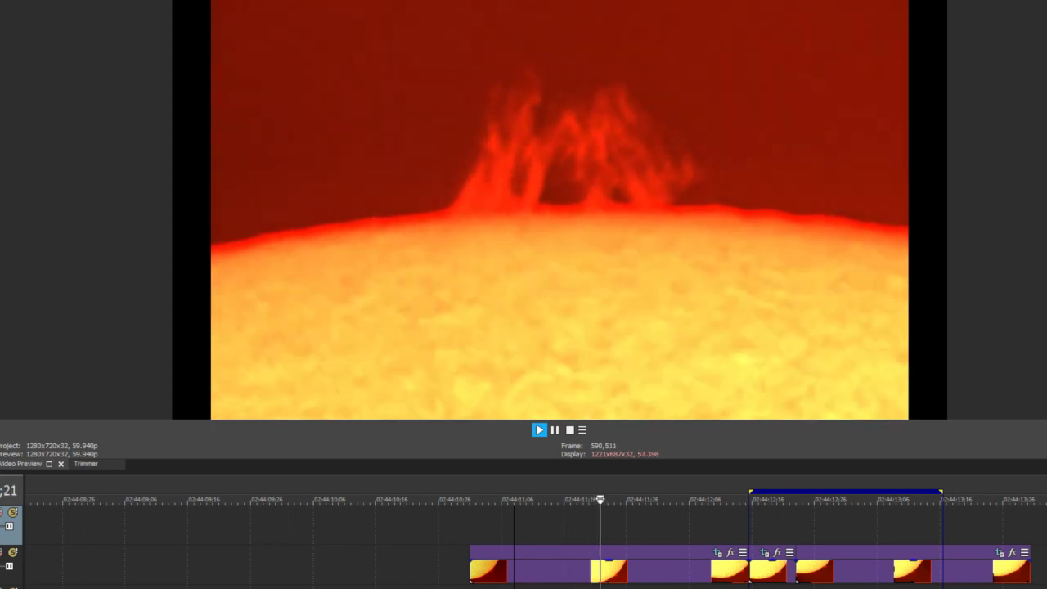
pyautogui.press('j')
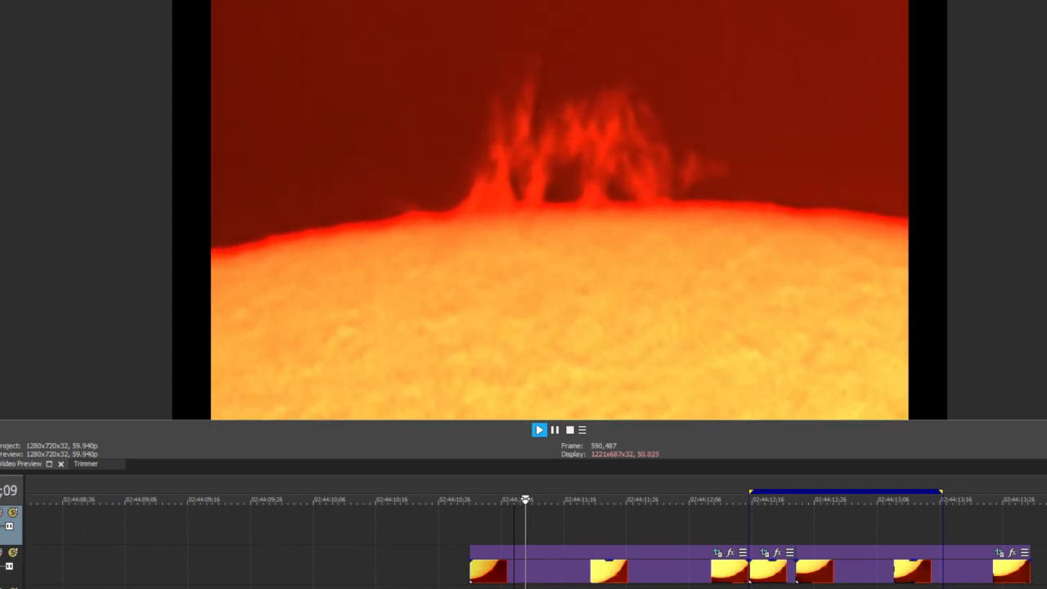
pyautogui.press('l')
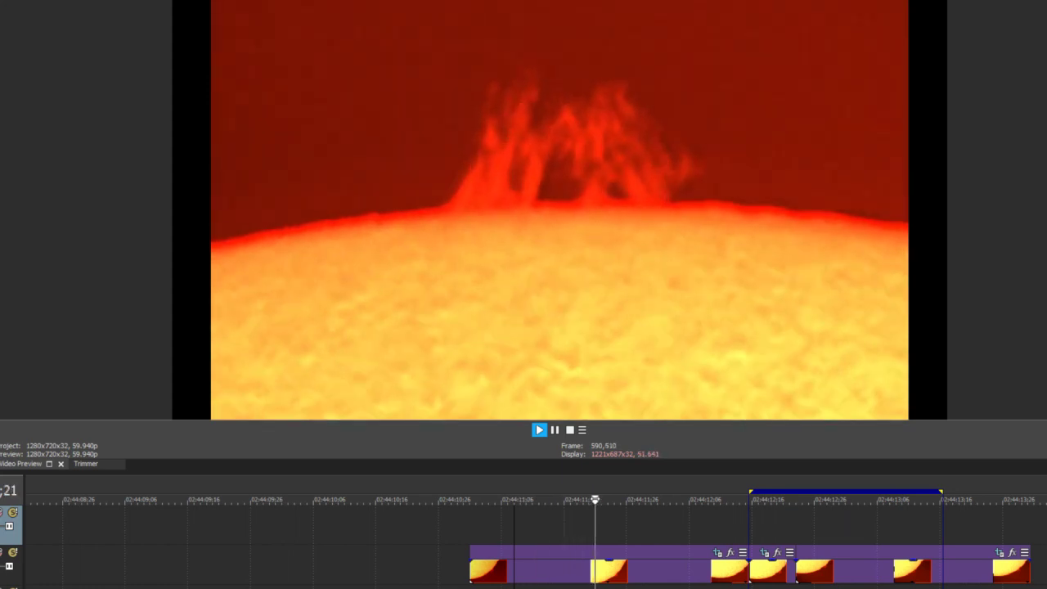
pyautogui.press('j')
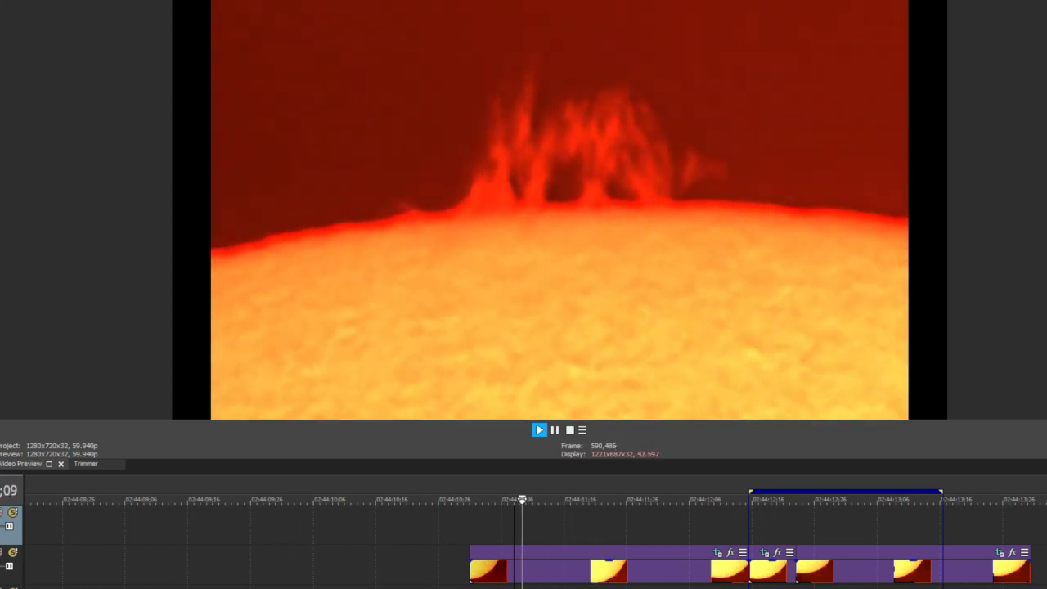
pyautogui.press('l')
pyautogui.press('j')
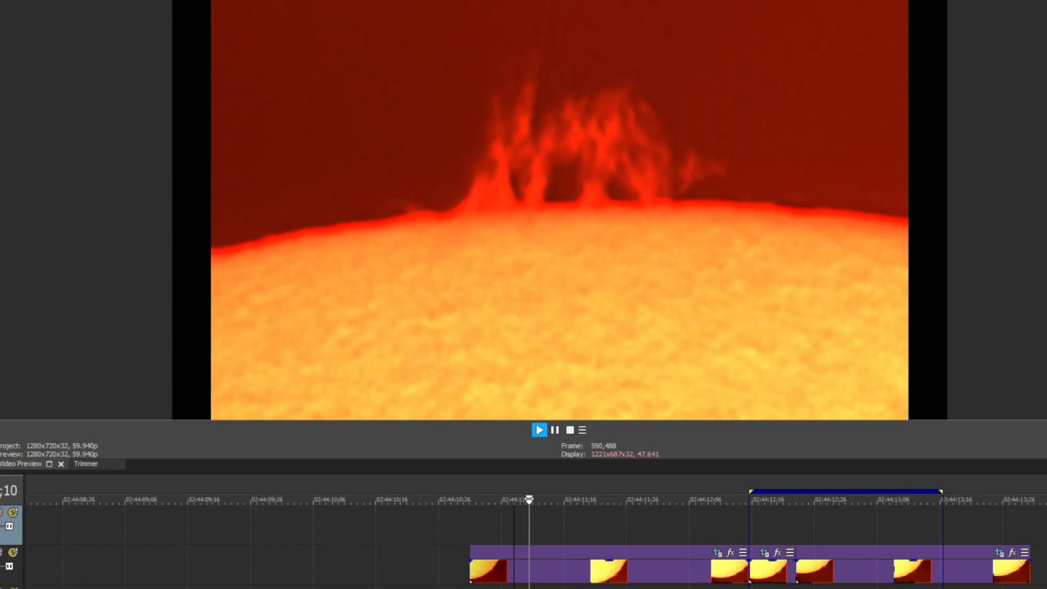
pyautogui.press('l')
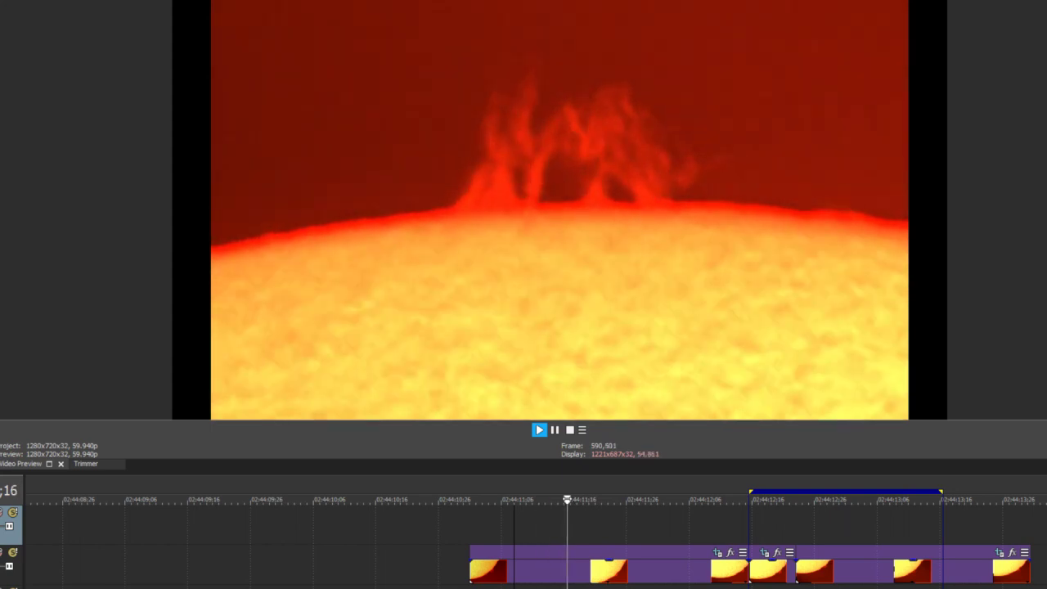
pyautogui.press('j')
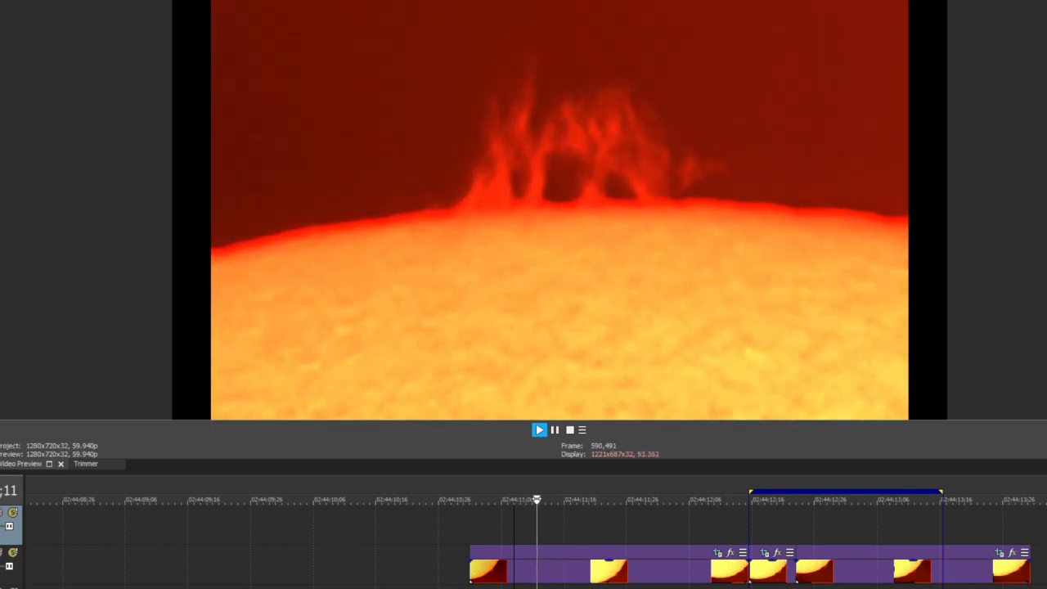
pyautogui.press('k')
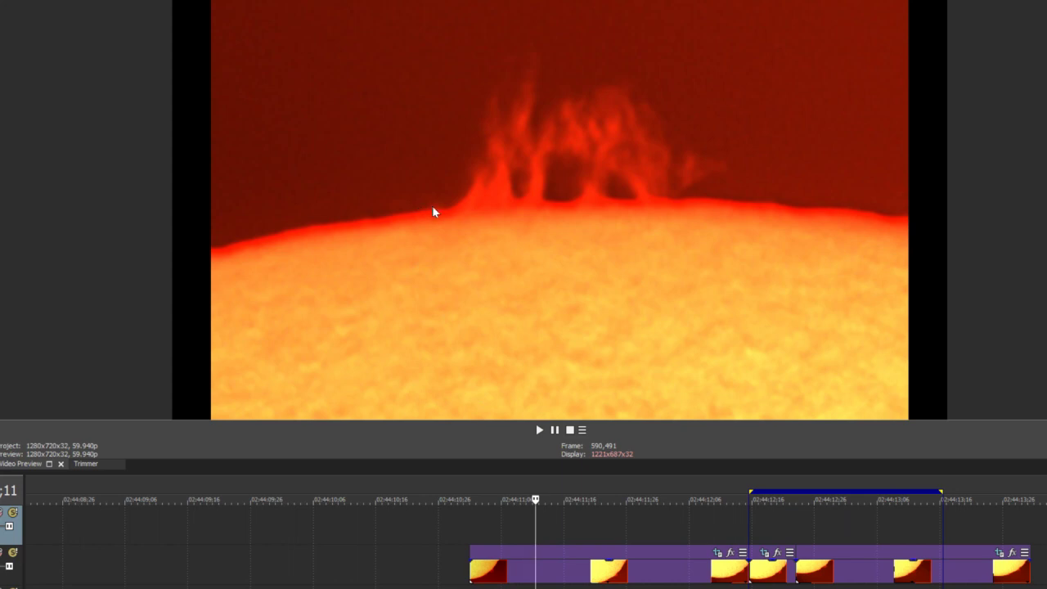
pyautogui.press('l')
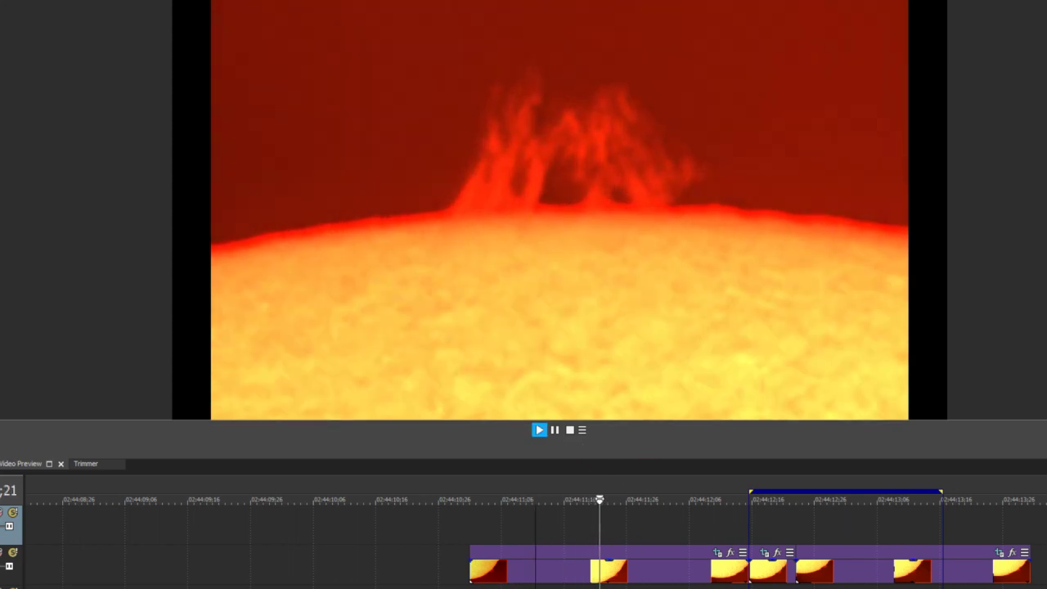
pyautogui.press('k')
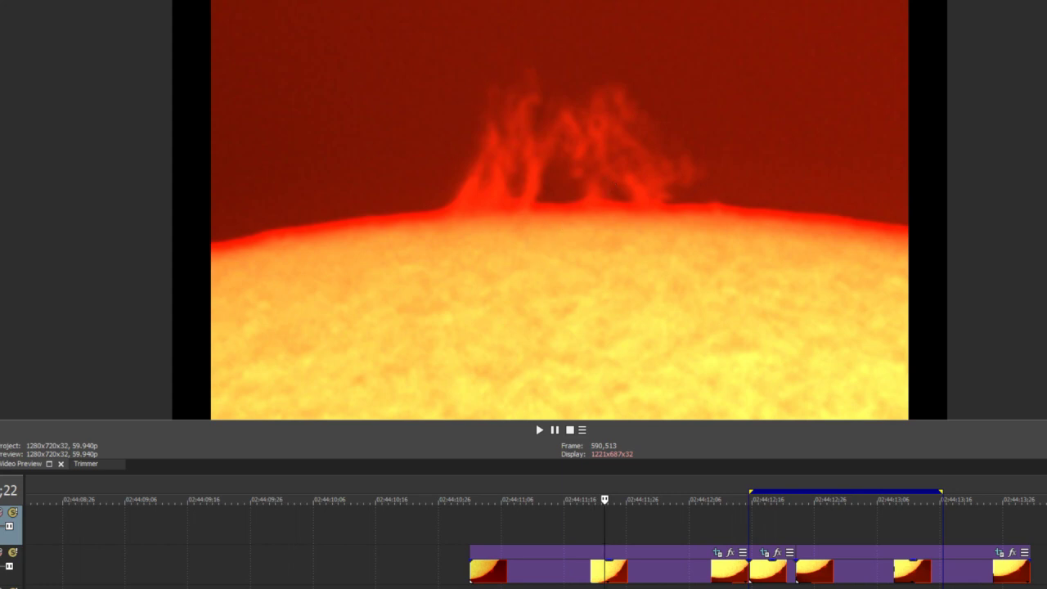
pyautogui.moveTo(604, 498)
pyautogui.mouseDown()
pyautogui.moveTo(562, 498)
pyautogui.moveTo(608, 498)
pyautogui.moveTo(598, 499)
pyautogui.mouseUp()
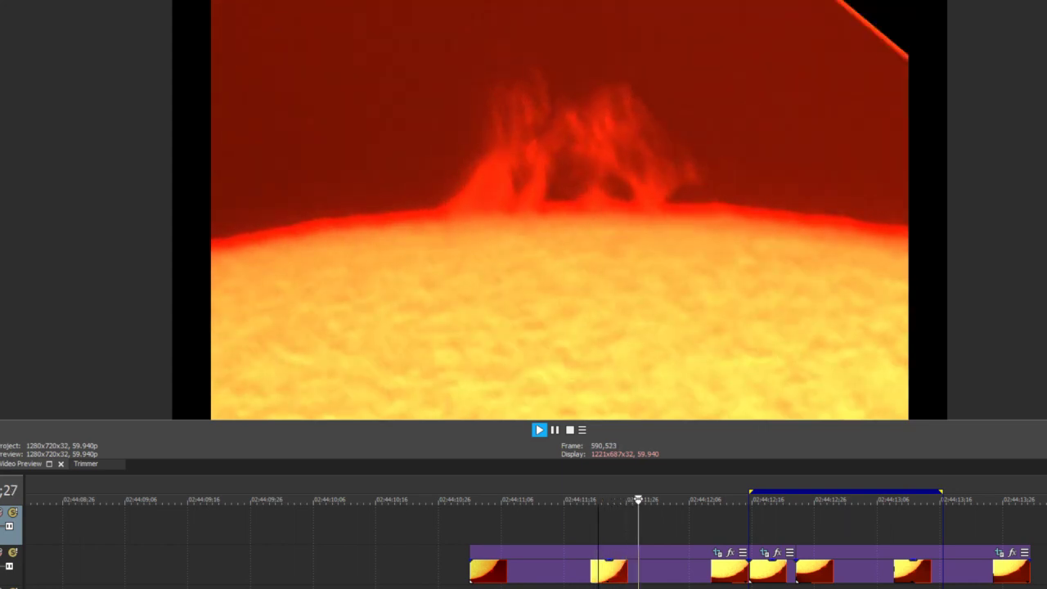
# Review playback backward and forward with J/L/K, stop, and drag a short new time selection.
pyautogui.press('j')
pyautogui.press('l')
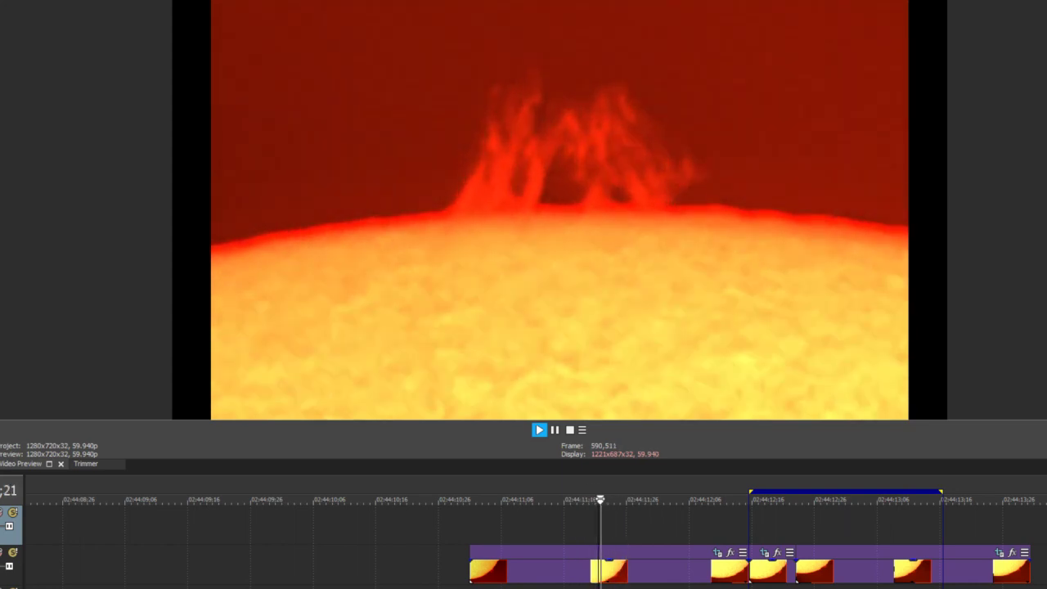
pyautogui.press('k')
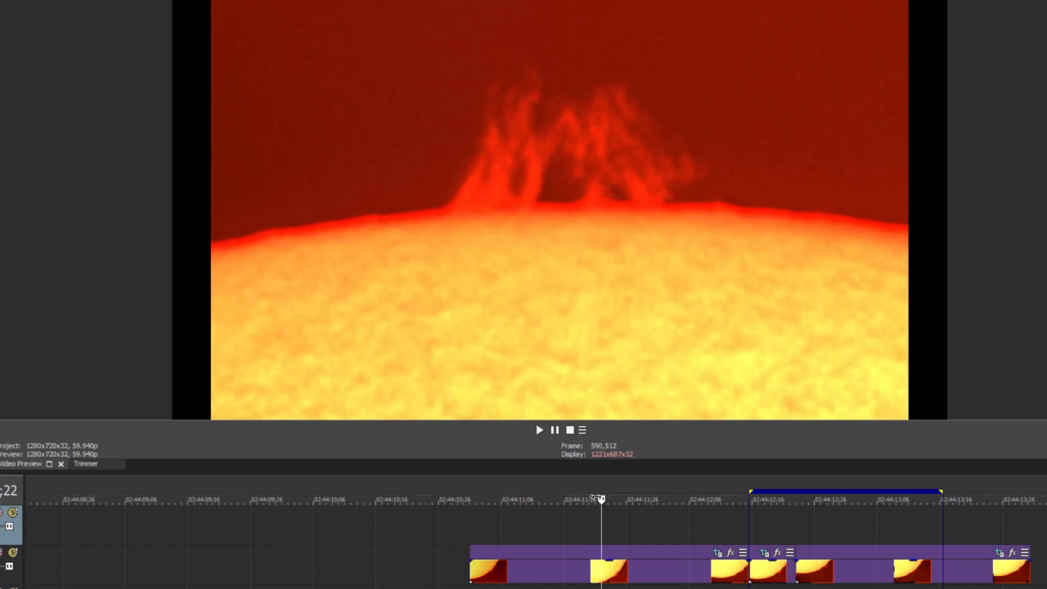
pyautogui.moveTo(602, 499); pyautogui.dragTo(677, 499)
# Select the whole run of prominence clips on the ruler and play the selection from its start.
pyautogui.scroll(-5, 676, 498)
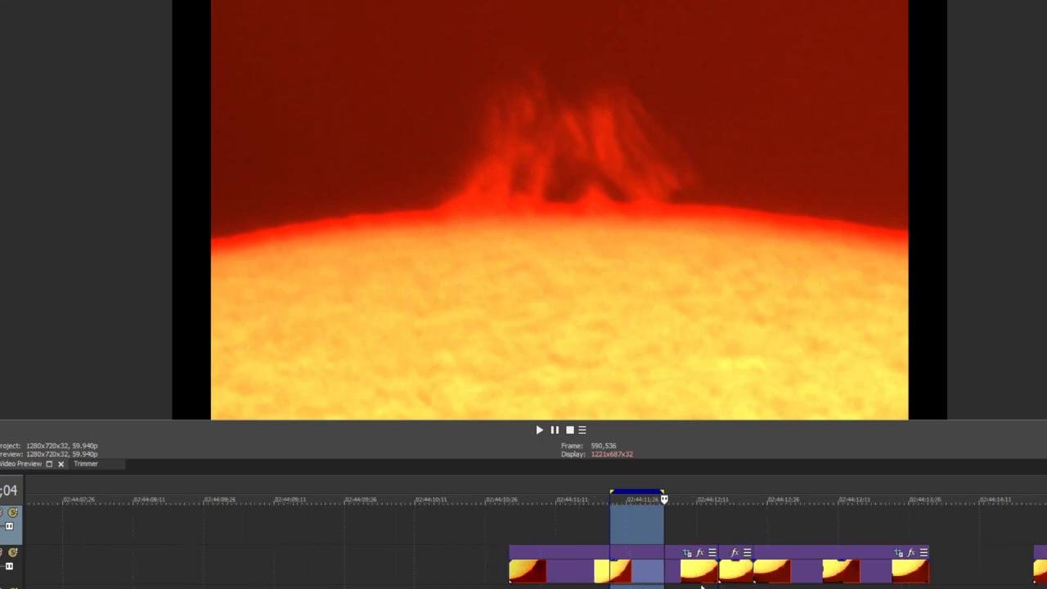
pyautogui.click(565, 500)
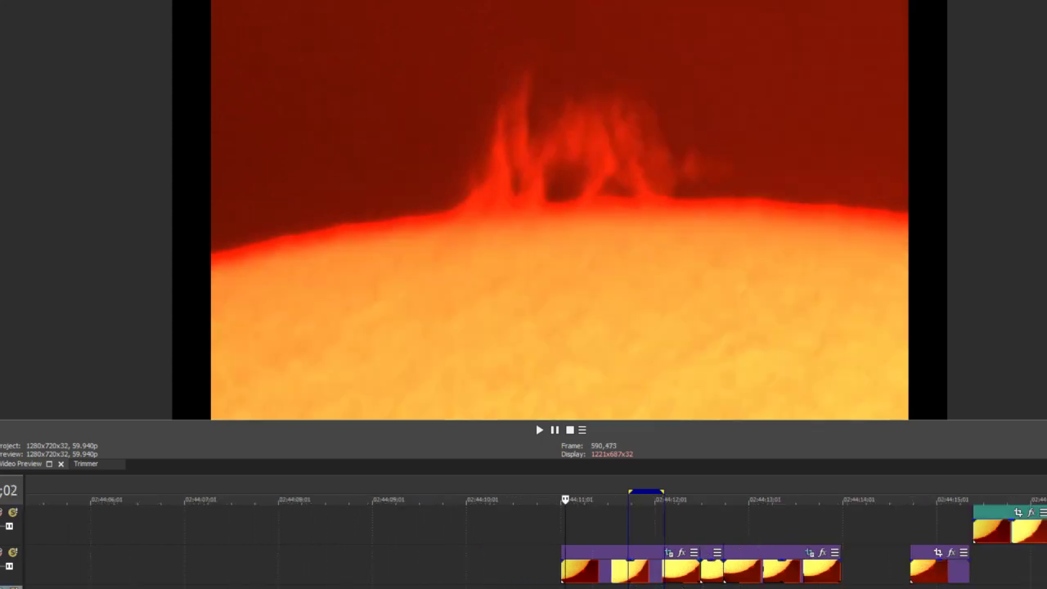
pyautogui.moveTo(564, 491); pyautogui.dragTo(836, 494)
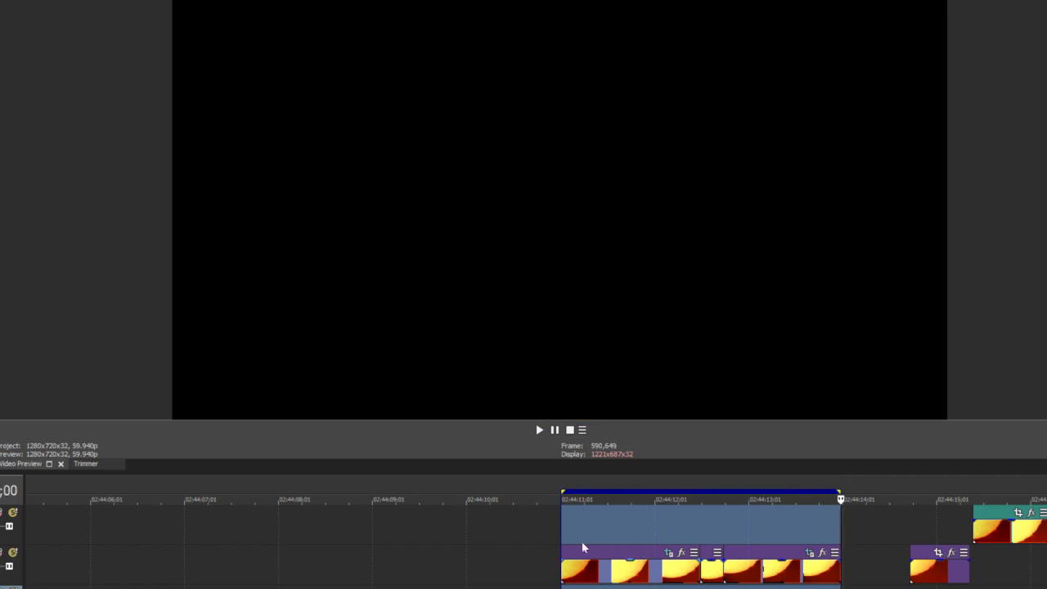
pyautogui.click(560, 530)
pyautogui.press('space')
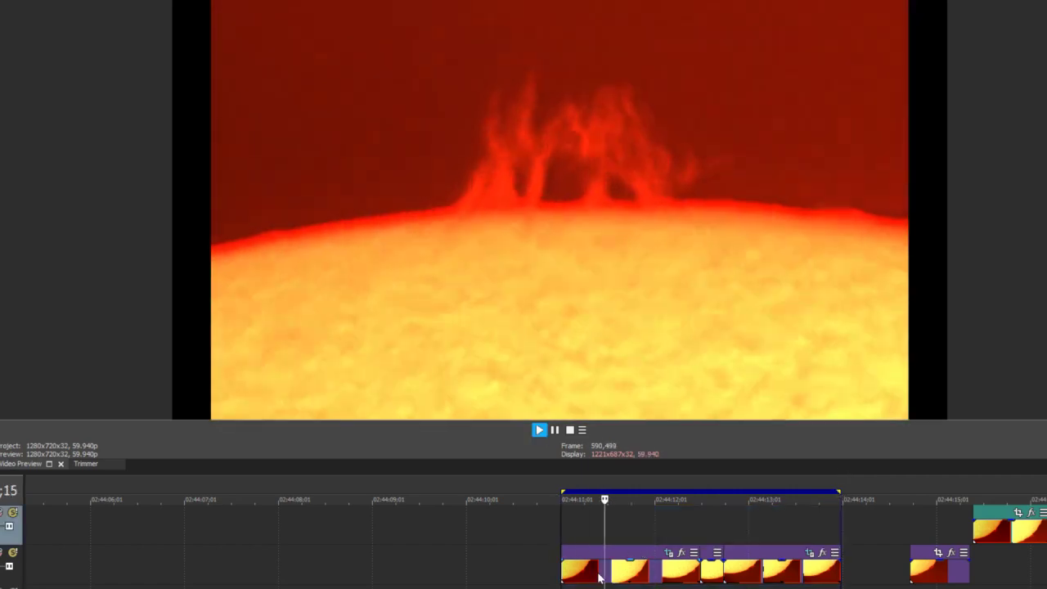